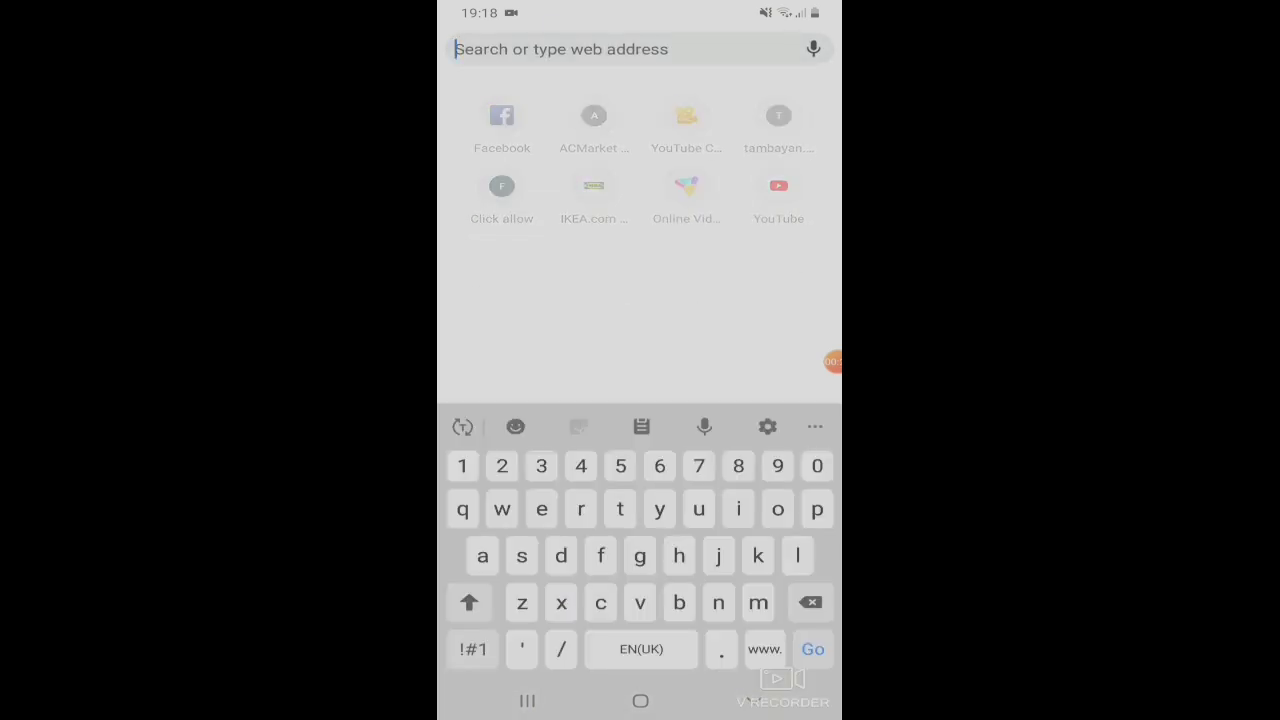
Go to acmarket.net from the address-bar suggestion for 'Ac'
{"action": "left_click", "coordinate": [469, 602]}
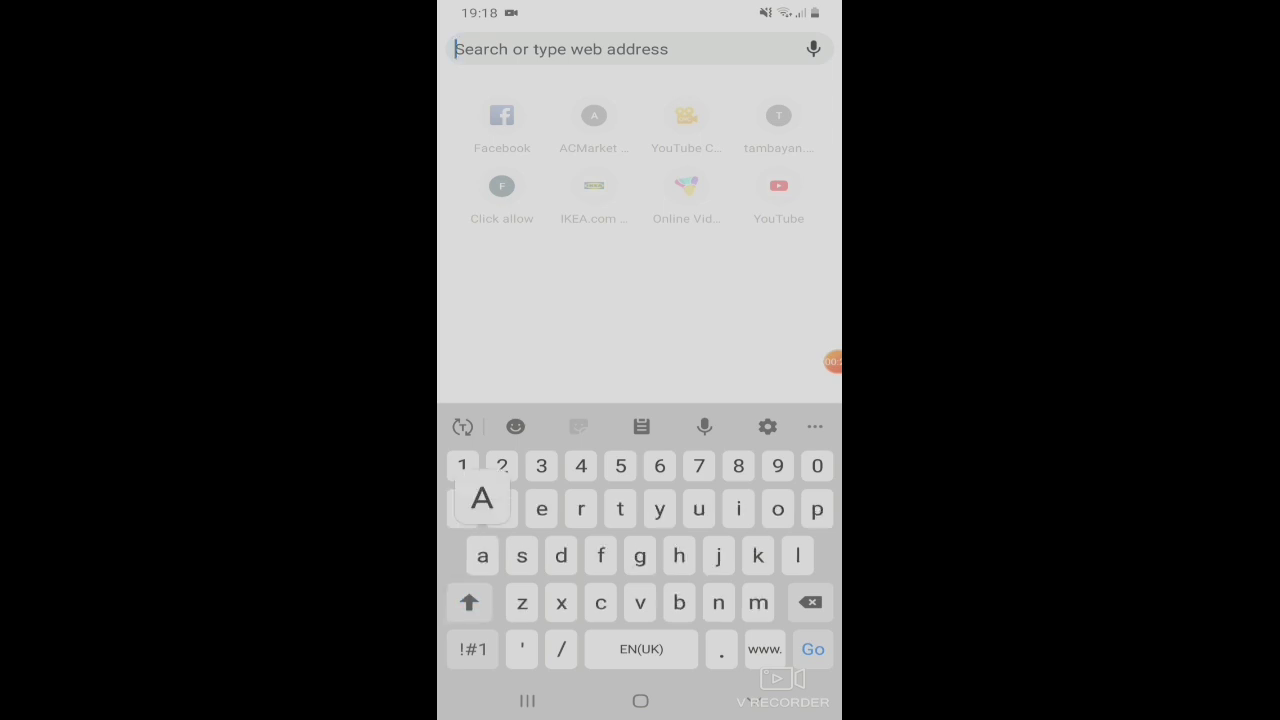
{"action": "type", "text": "Acmarket.net"}
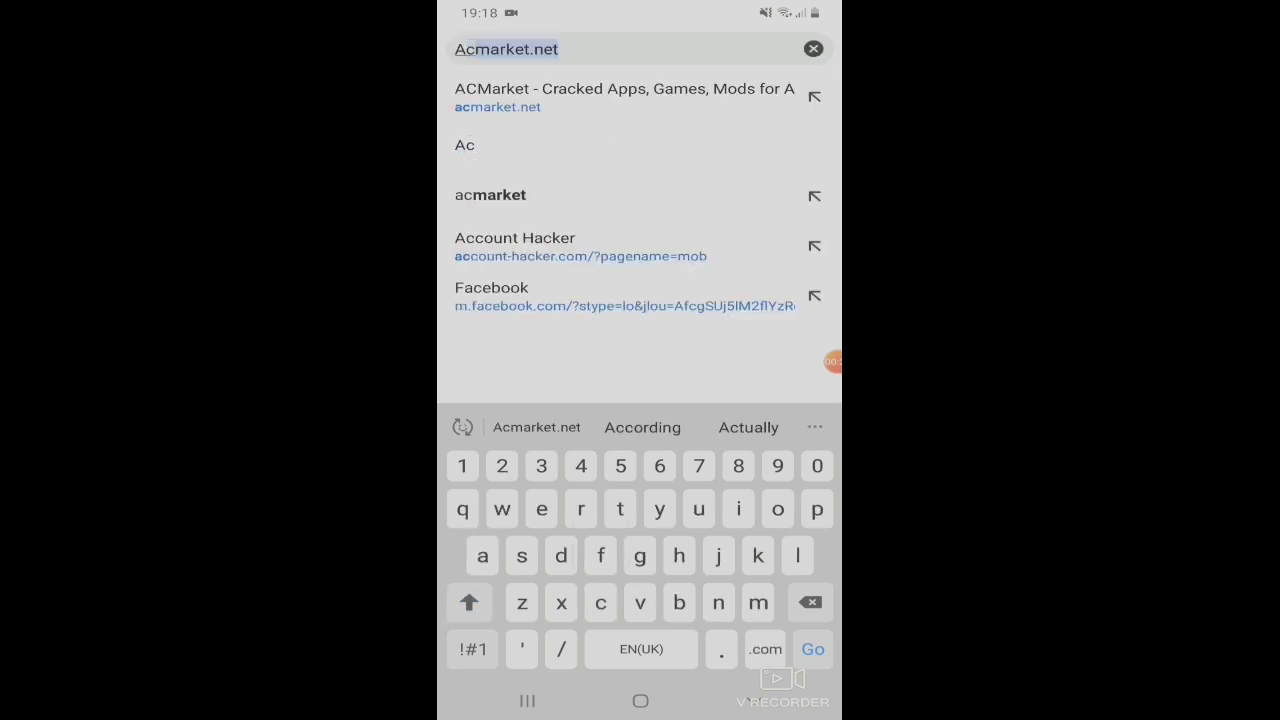
{"action": "left_click", "coordinate": [813, 649]}
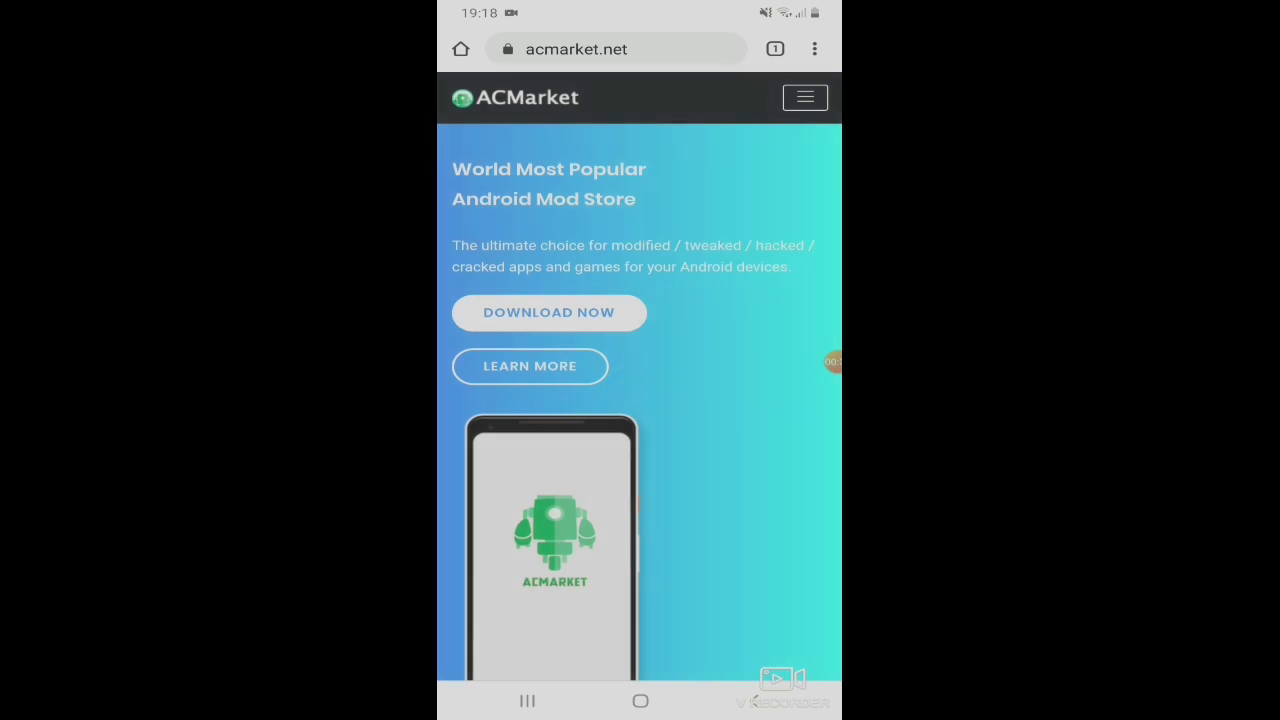
Scroll the ACMarket homepage, tap DOWNLOAD NOW, then cancel the re-download prompt
{"action": "scroll", "coordinate": [640, 400], "scroll_direction": "down", "scroll_amount": 5}
{"action": "scroll", "coordinate": [640, 400], "scroll_direction": "down", "scroll_amount": 5}
{"action": "scroll", "coordinate": [640, 400], "scroll_direction": "down", "scroll_amount": 3}
{"action": "scroll", "coordinate": [640, 400], "scroll_direction": "down", "scroll_amount": 5}
{"action": "scroll", "coordinate": [640, 400], "scroll_direction": "down", "scroll_amount": 3}
{"action": "scroll", "coordinate": [640, 400], "scroll_direction": "down", "scroll_amount": 5}
{"action": "scroll", "coordinate": [640, 400], "scroll_direction": "down", "scroll_amount": 5}
{"action": "scroll", "coordinate": [640, 400], "scroll_direction": "down", "scroll_amount": 2}
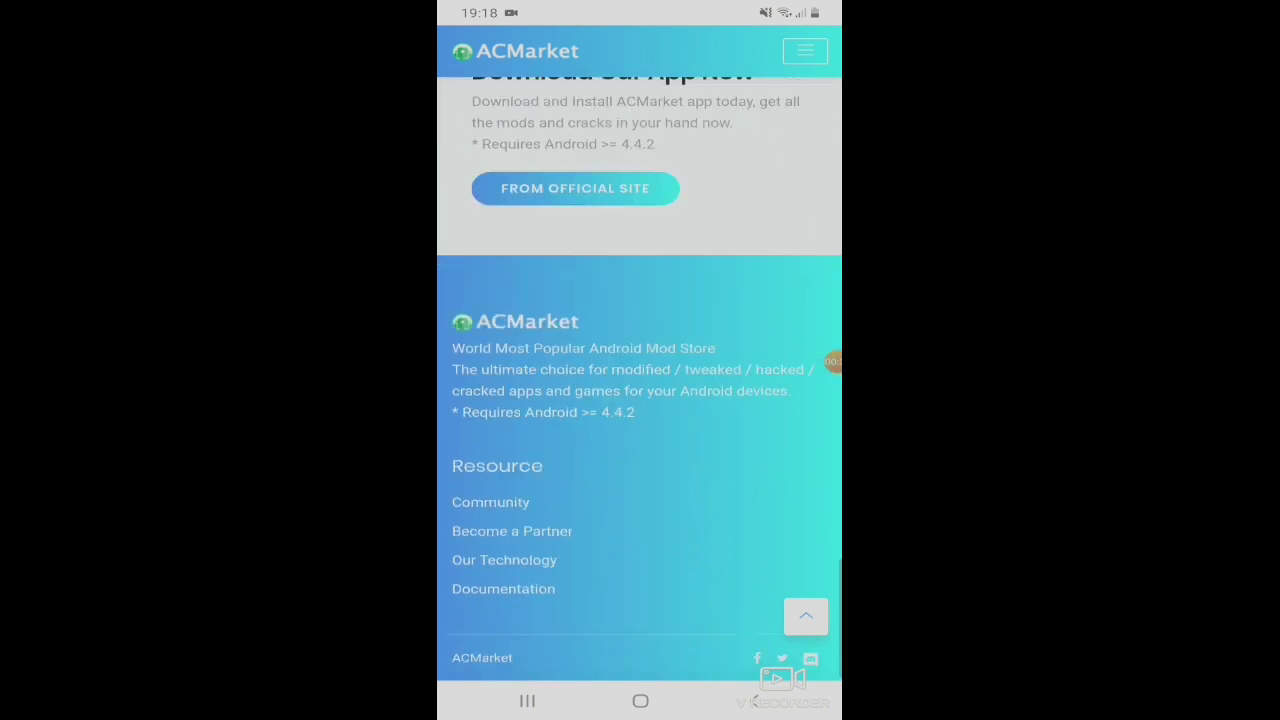
{"action": "scroll", "coordinate": [640, 400], "scroll_direction": "up", "scroll_amount": 5}
{"action": "scroll", "coordinate": [640, 400], "scroll_direction": "up", "scroll_amount": 5}
{"action": "scroll", "coordinate": [640, 400], "scroll_direction": "up", "scroll_amount": 5}
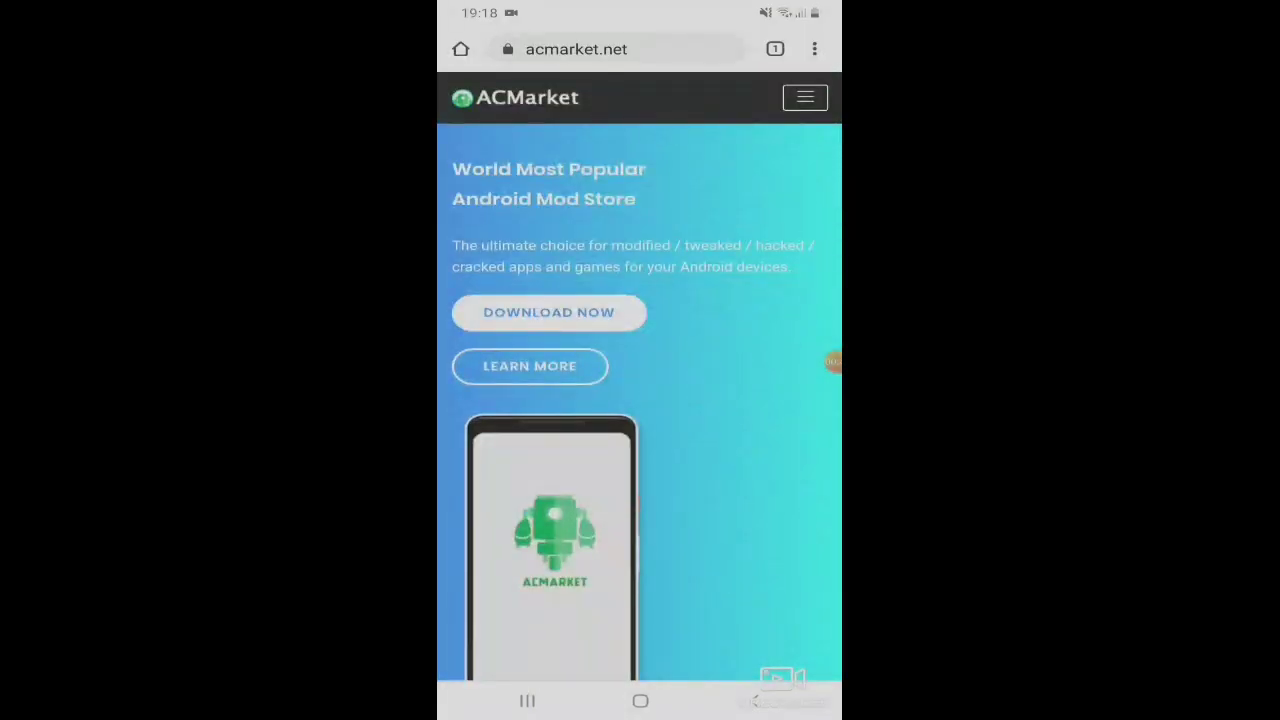
{"action": "left_click", "coordinate": [549, 312]}
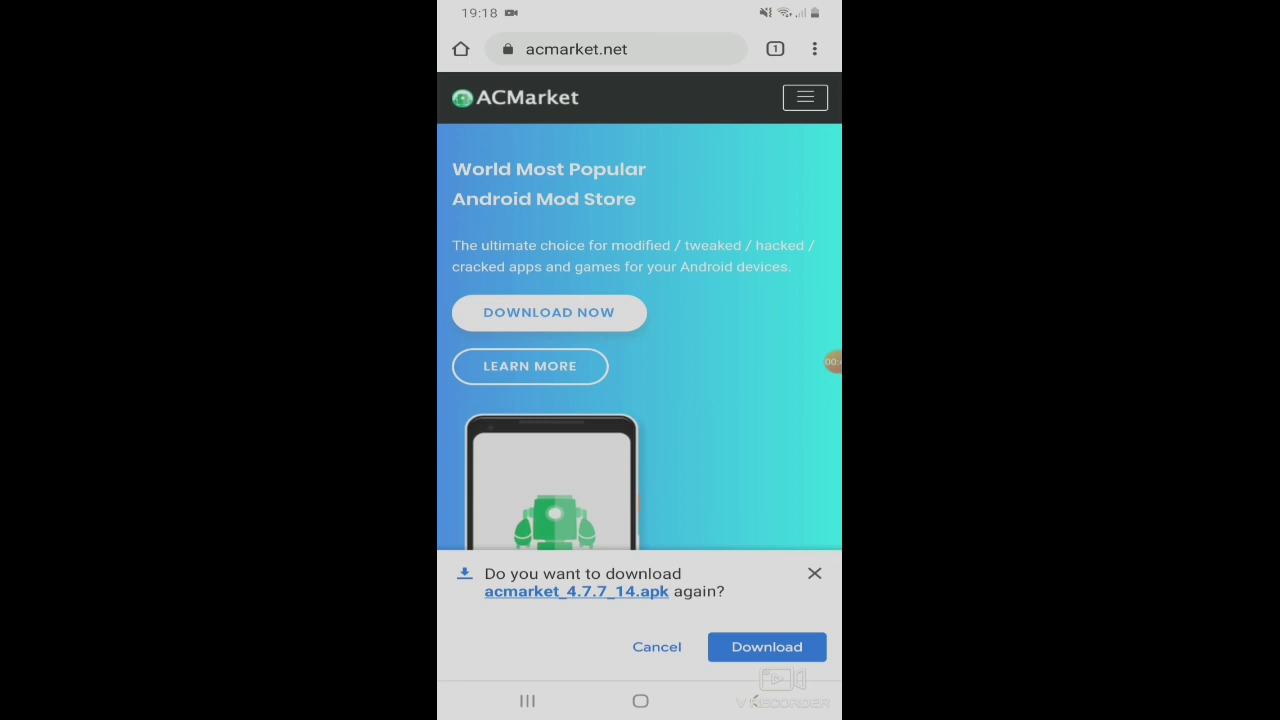
{"action": "left_click", "coordinate": [657, 647]}
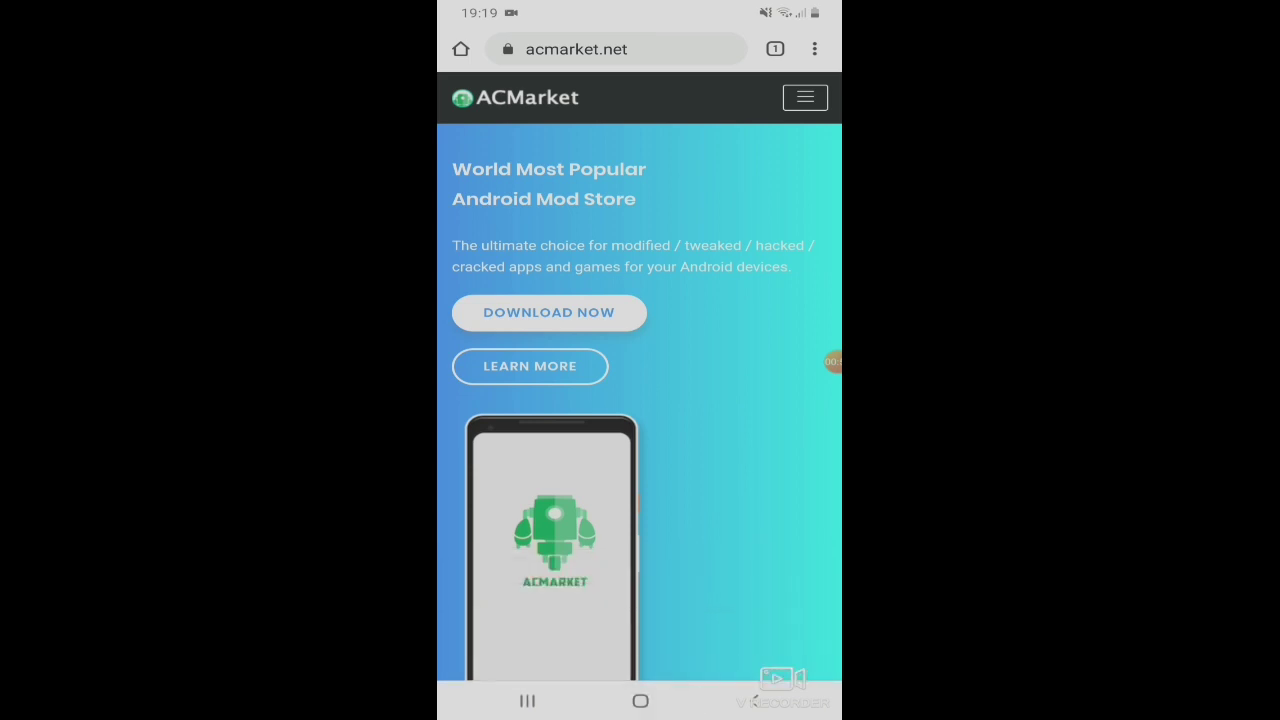
Launch the ACMarket app from its page in the Android app drawer
{"action": "left_click", "coordinate": [640, 701]}
{"action": "left_click_drag", "start_coordinate": [640, 500], "coordinate": [640, 200]}
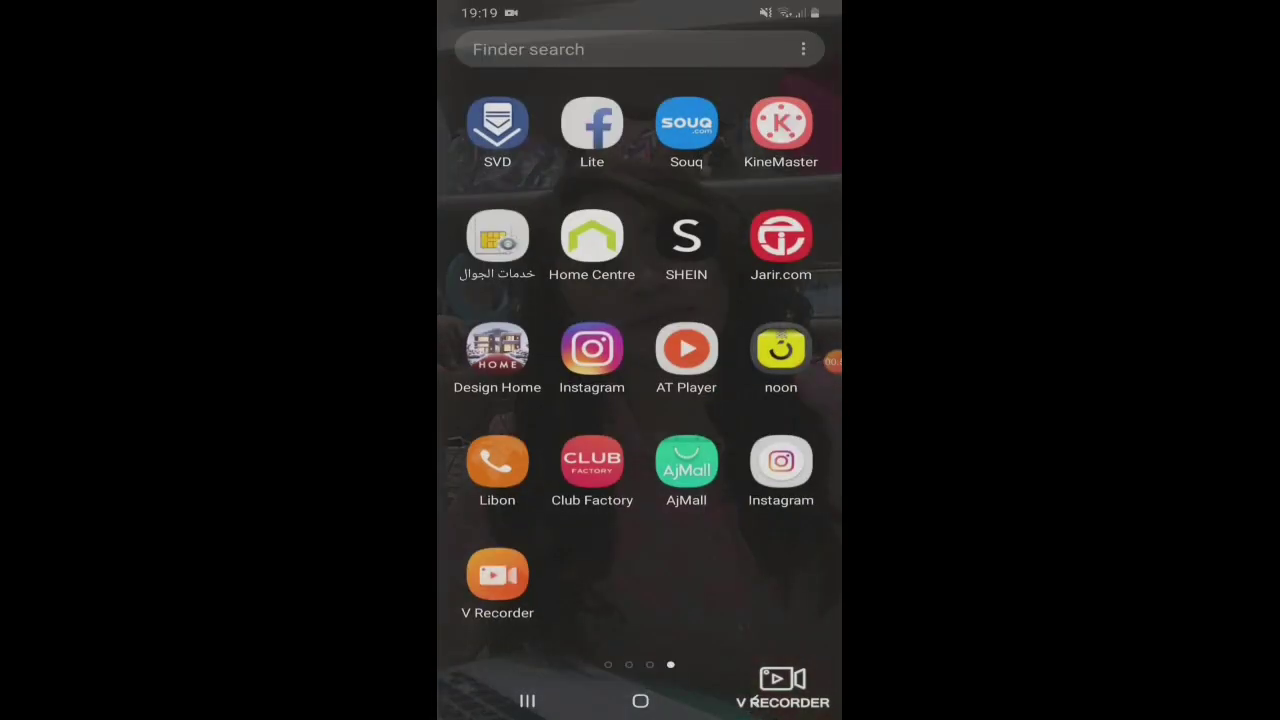
{"action": "left_click_drag", "start_coordinate": [520, 400], "coordinate": [780, 400]}
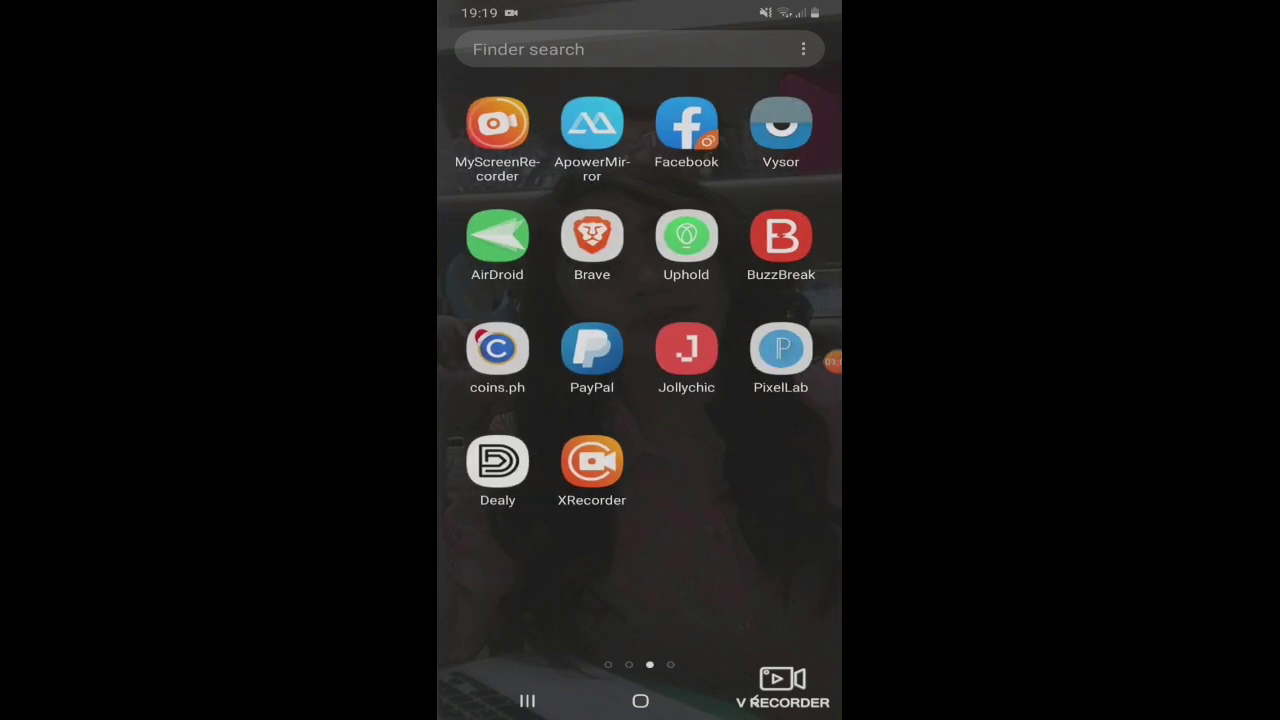
{"action": "left_click_drag", "start_coordinate": [520, 400], "coordinate": [780, 400]}
{"action": "left_click", "coordinate": [592, 236]}
{"action": "type", "text": "kine"}
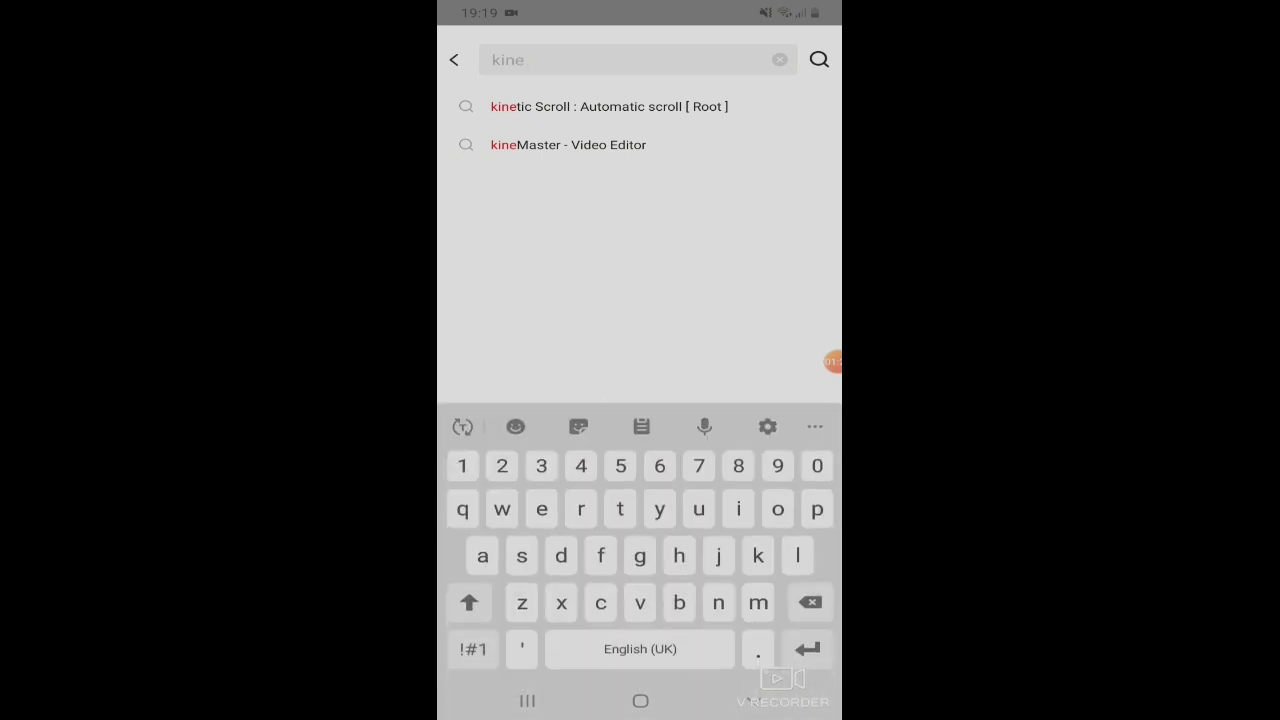
Search ACMarket for 'kine' and download KineMaster - Video Editor
{"action": "key", "text": "BackSpace"}
{"action": "key", "text": "BackSpace"}
{"action": "key", "text": "BackSpace"}
{"action": "key", "text": "BackSpace"}
{"action": "type", "text": "kine"}
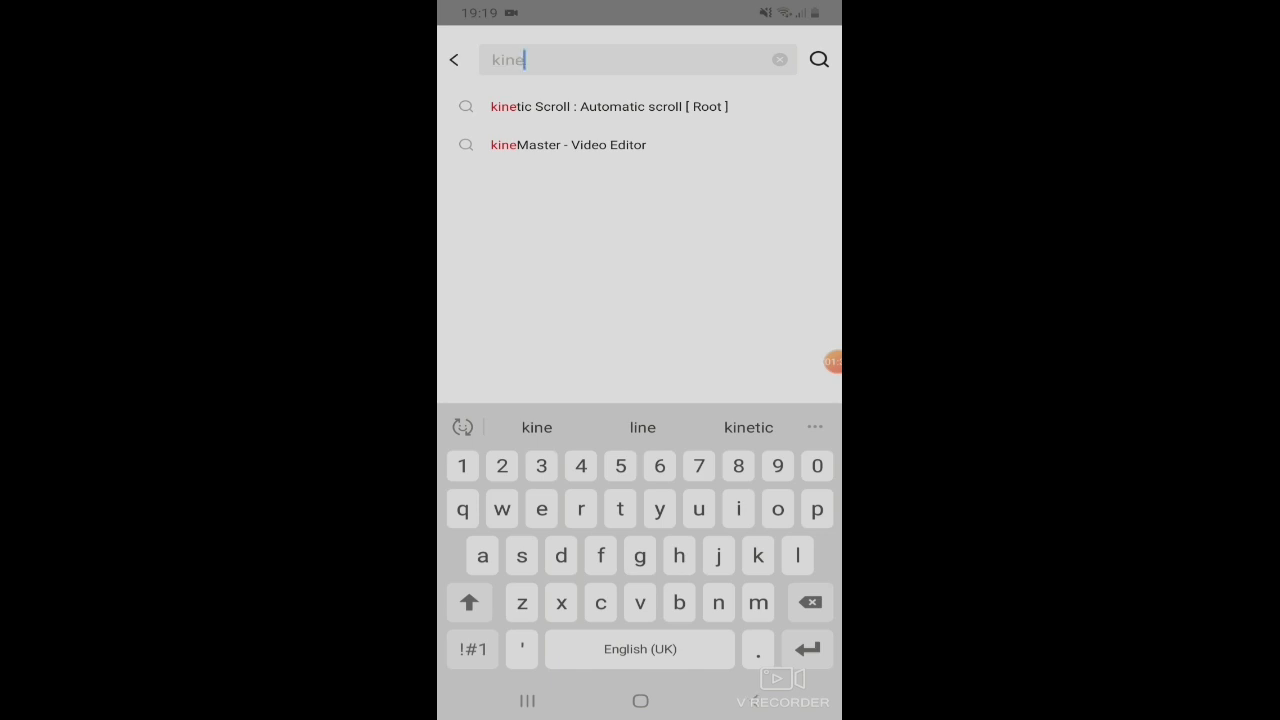
{"action": "left_click", "coordinate": [568, 144]}
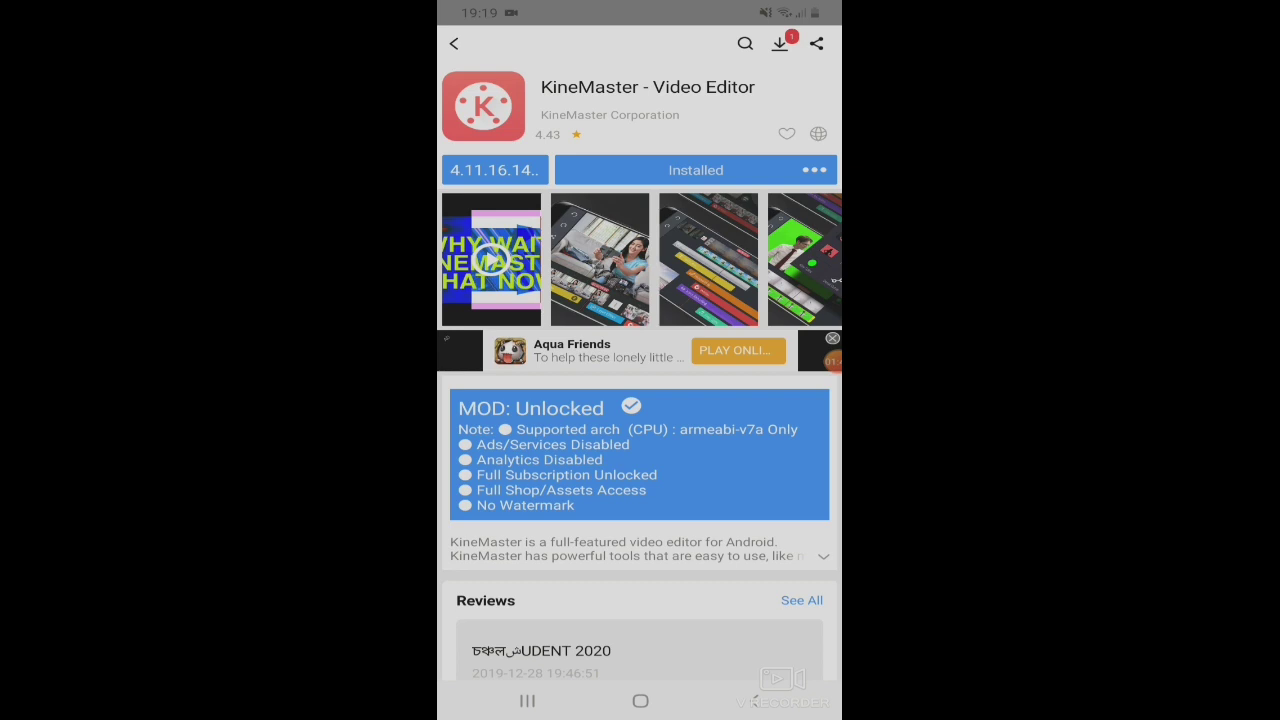
{"action": "left_click", "coordinate": [780, 43]}
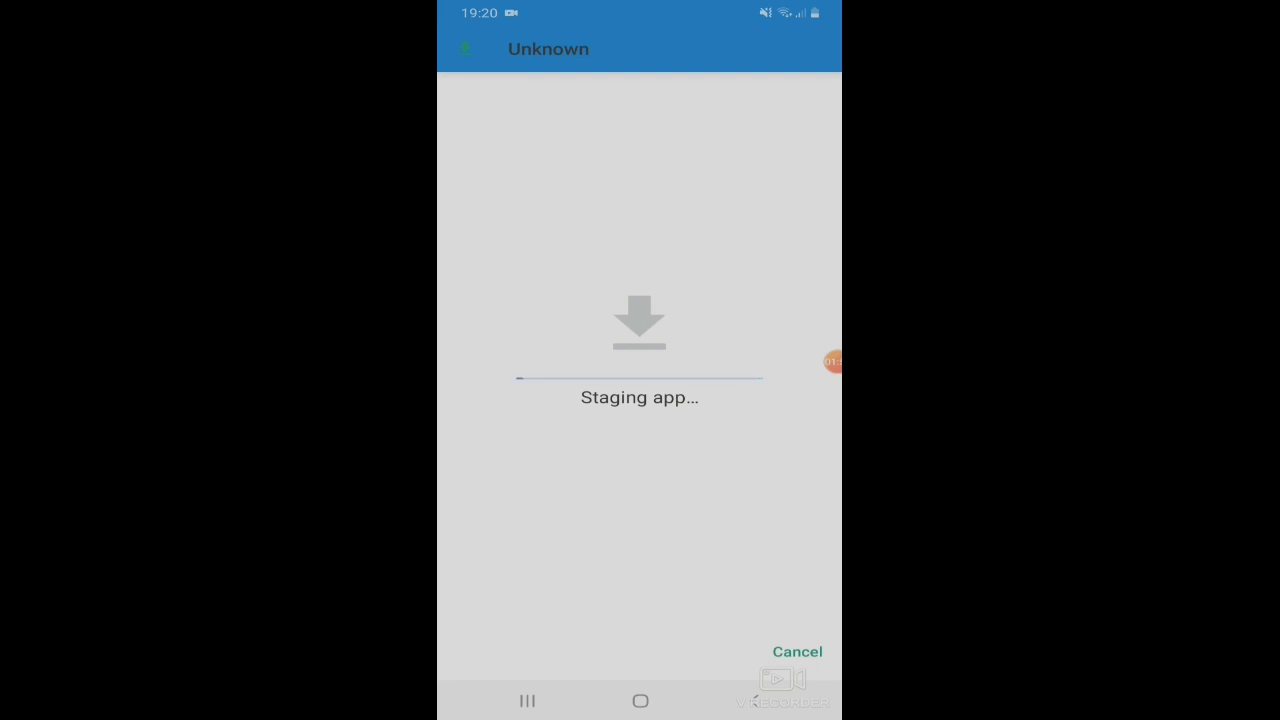
Install the KineMaster update and dismiss the installer once 'App installed.' appears
{"action": "left_click", "coordinate": [800, 651]}
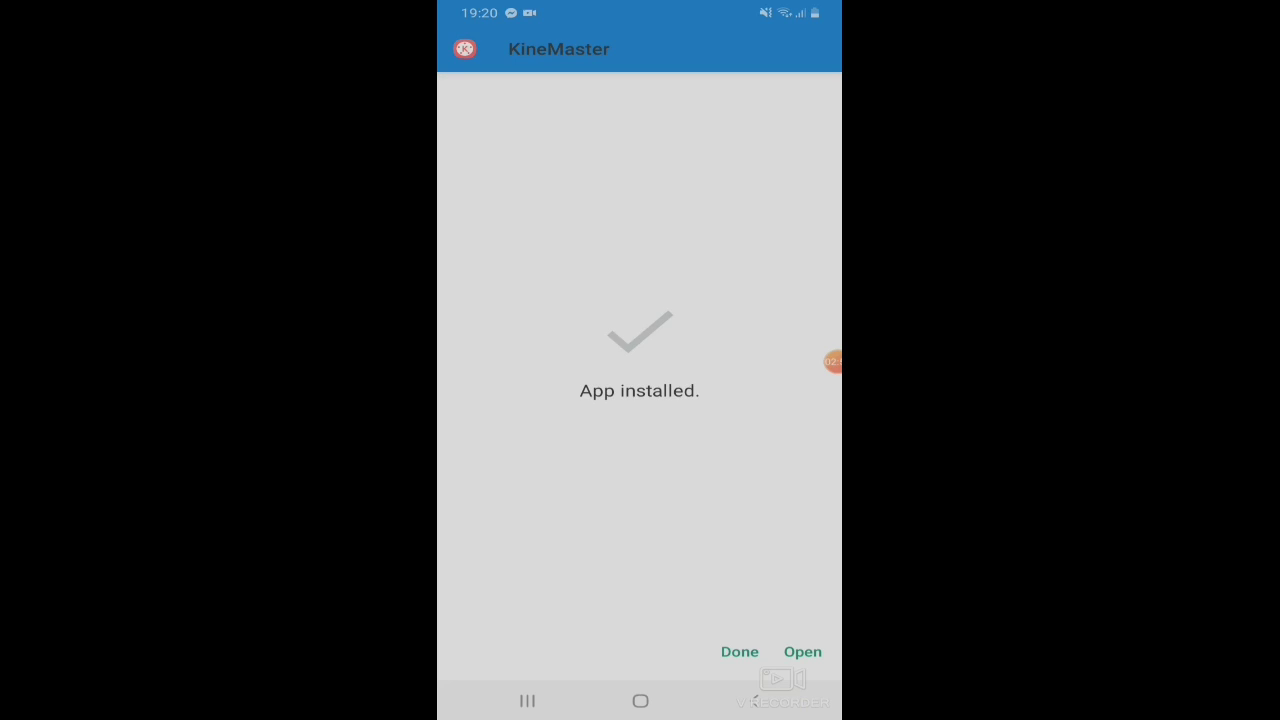
{"action": "left_click", "coordinate": [740, 651]}
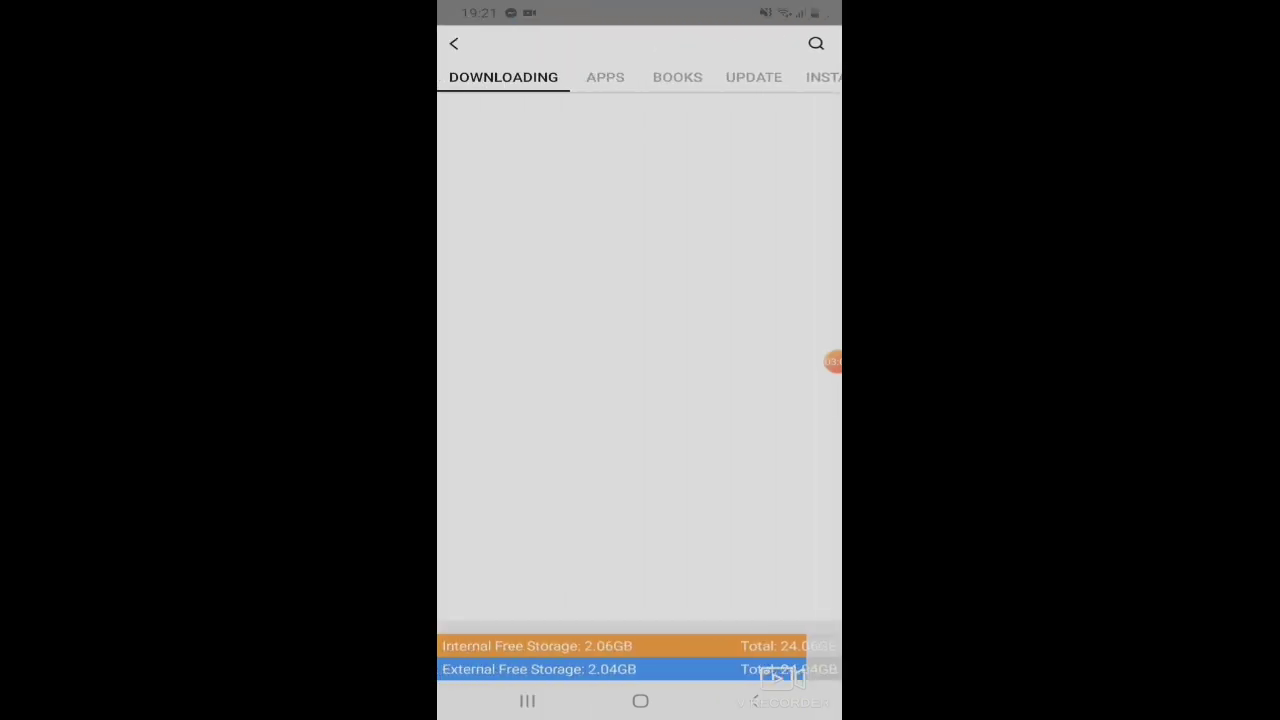
Launch the newly installed KineMaster from its page in the app drawer
{"action": "left_click", "coordinate": [640, 701]}
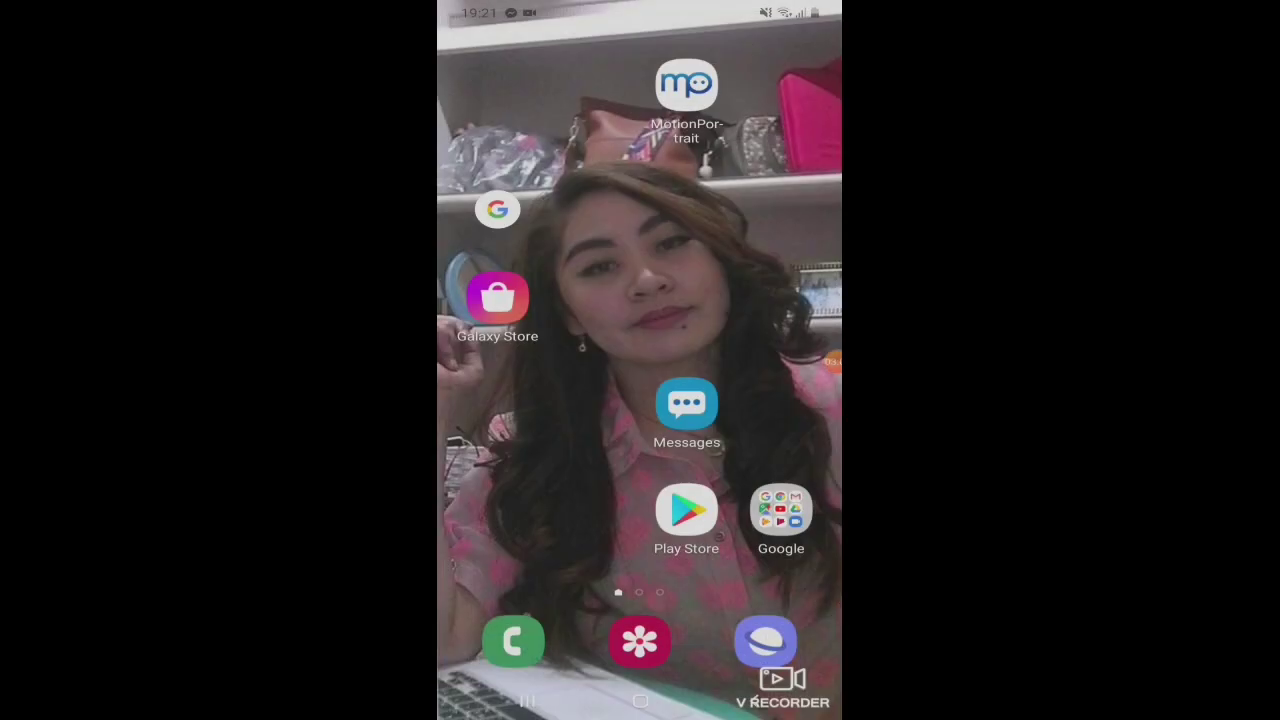
{"action": "left_click_drag", "start_coordinate": [640, 520], "coordinate": [640, 220]}
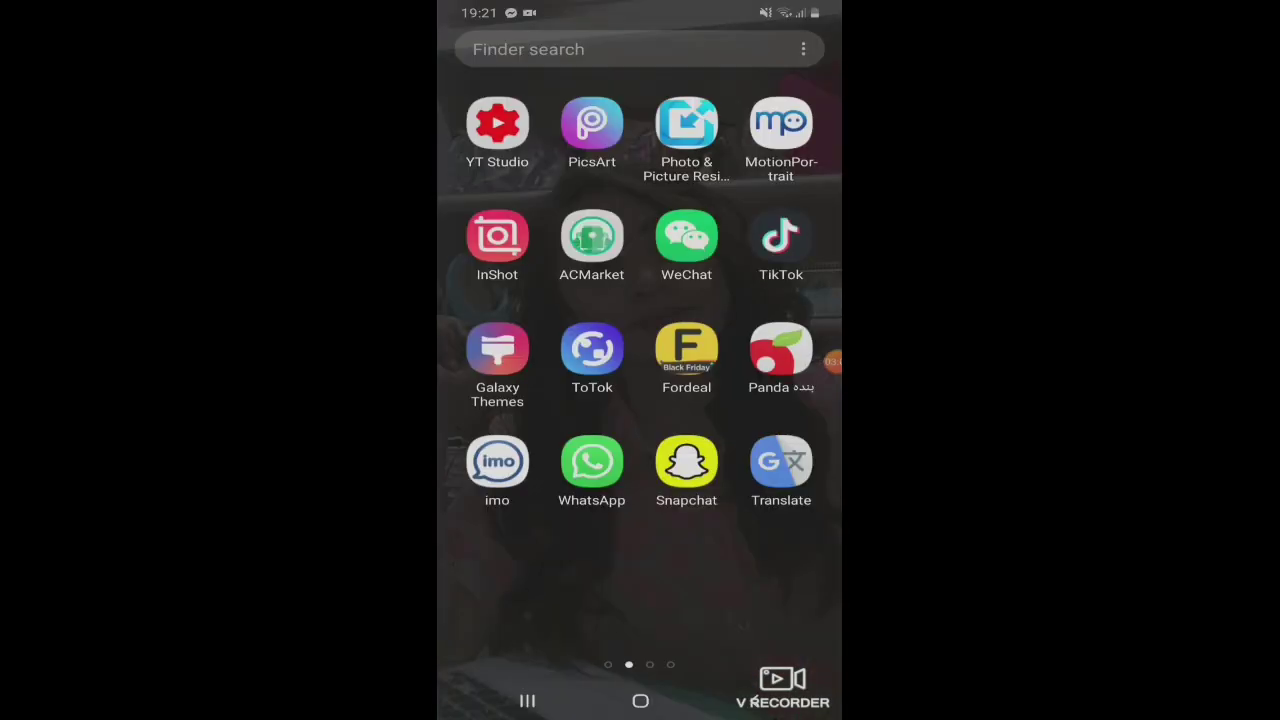
{"action": "left_click_drag", "start_coordinate": [760, 560], "coordinate": [500, 560]}
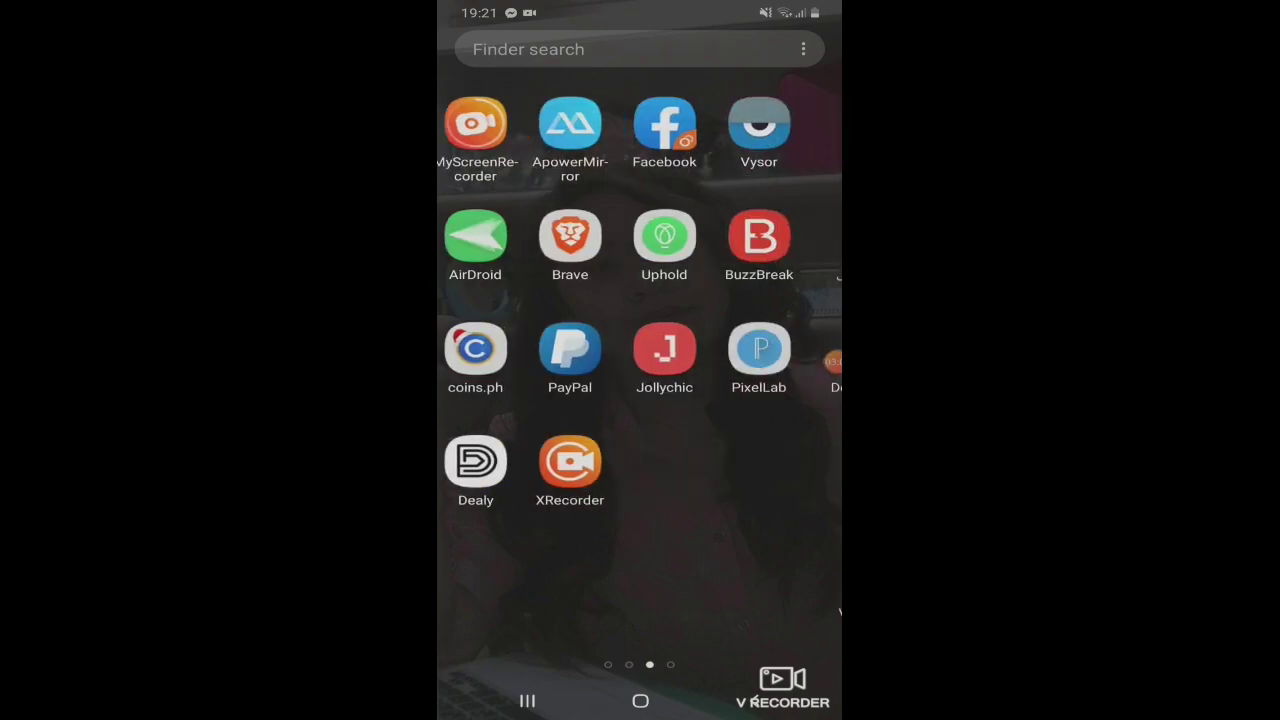
{"action": "left_click_drag", "start_coordinate": [760, 400], "coordinate": [500, 400]}
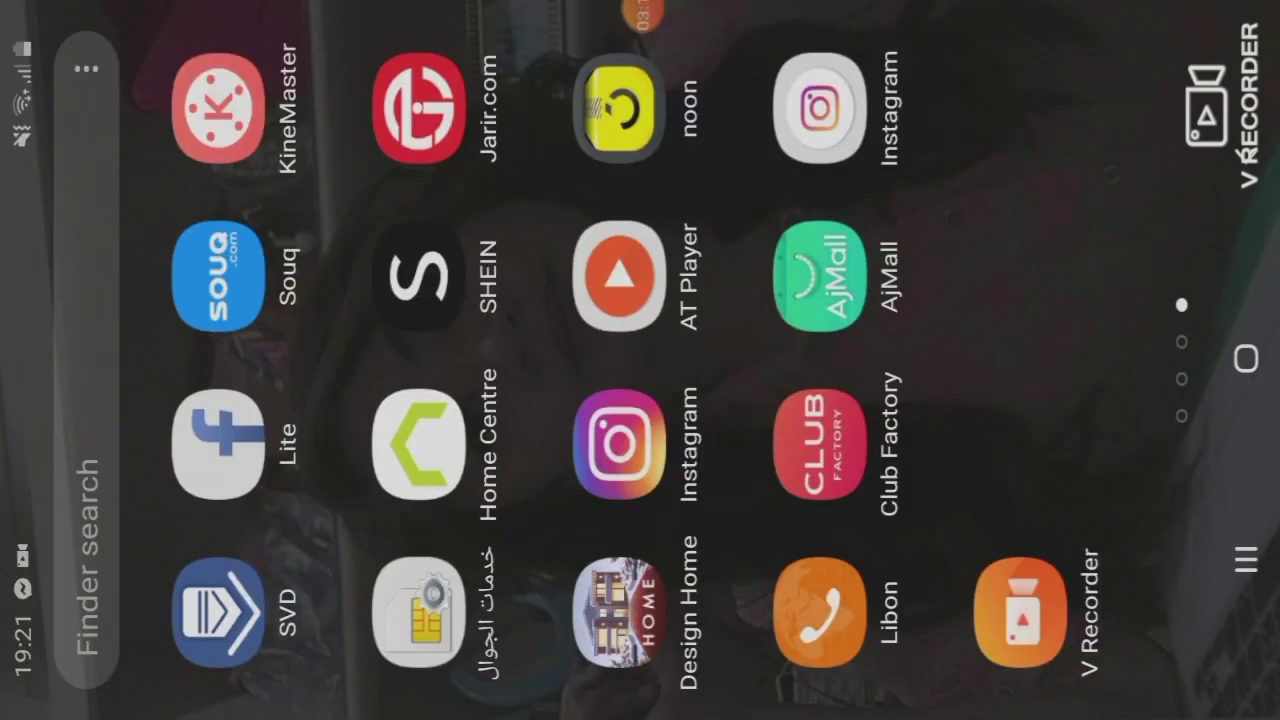
{"action": "left_click", "coordinate": [234, 114]}
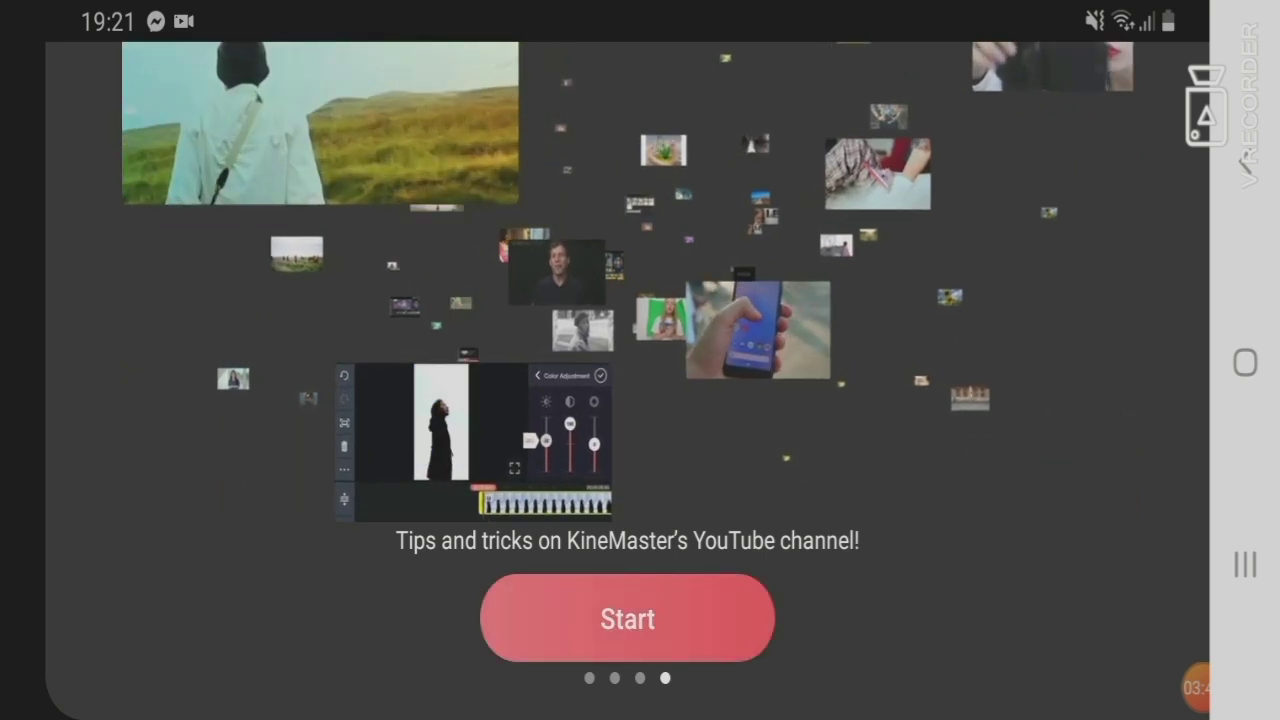
Get past the intro and create a new 9:16 KineMaster project
{"action": "left_click", "coordinate": [627, 618]}
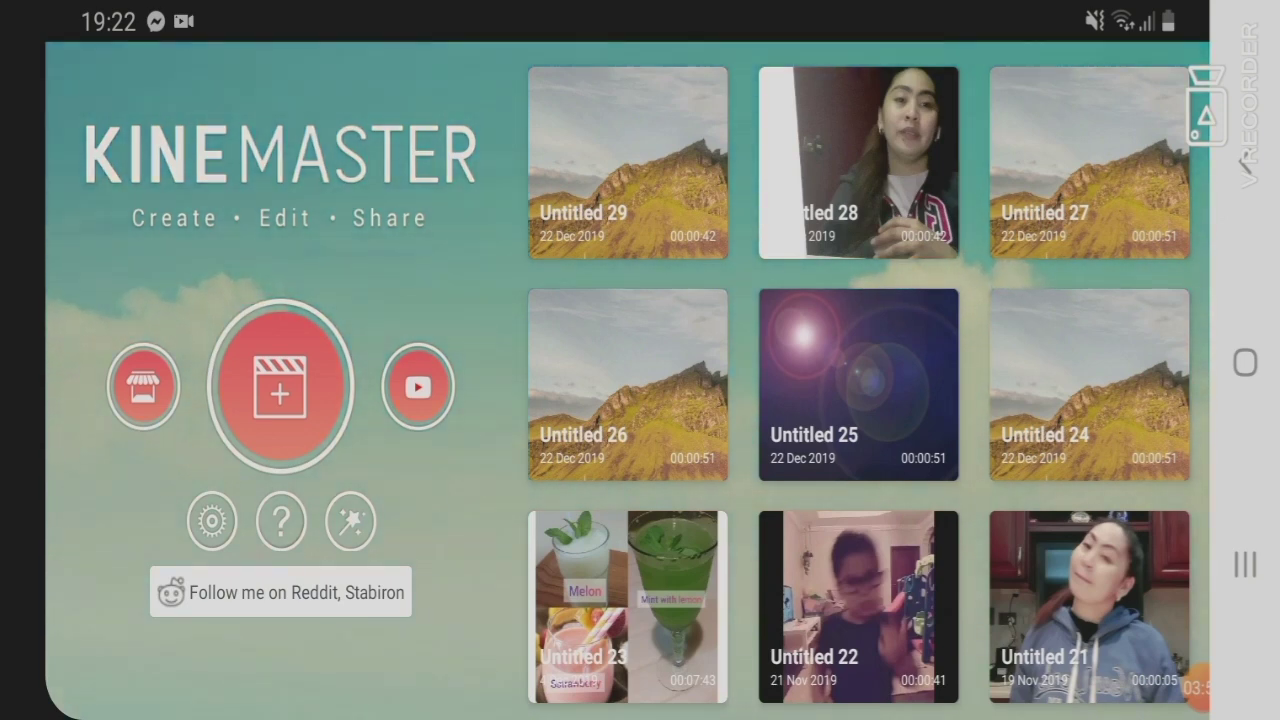
{"action": "left_click", "coordinate": [280, 385]}
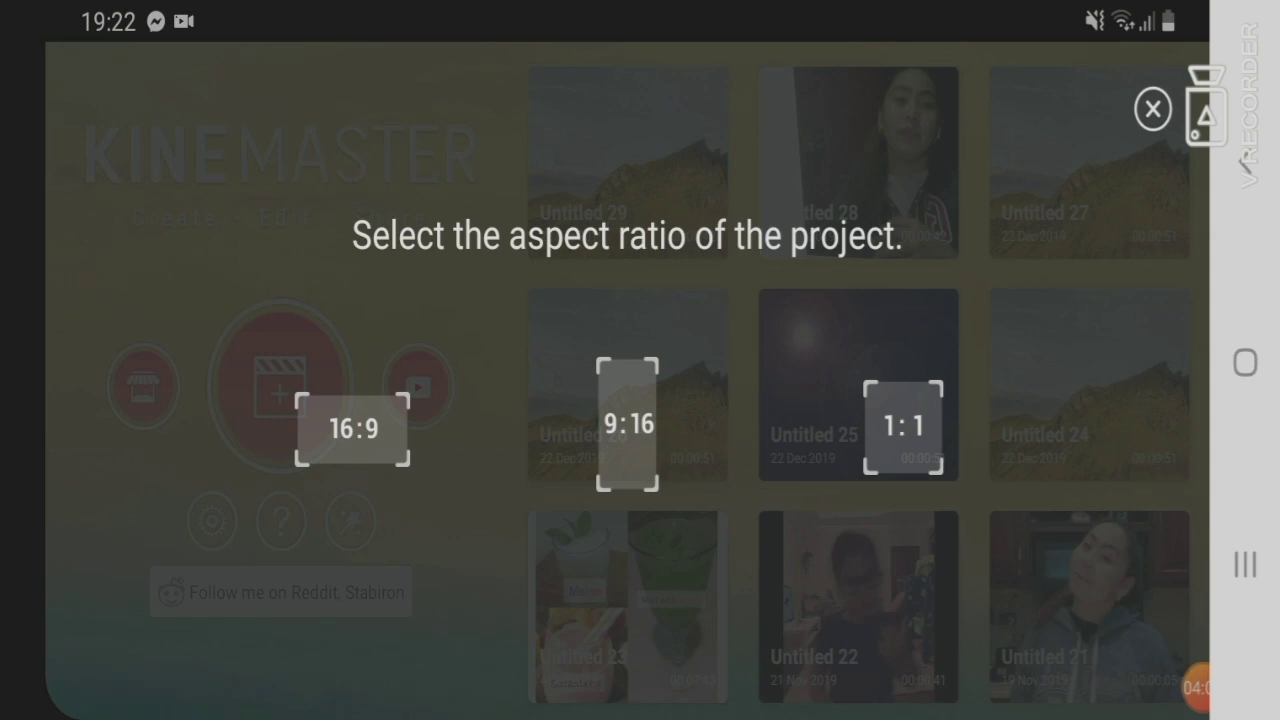
{"action": "left_click", "coordinate": [903, 427]}
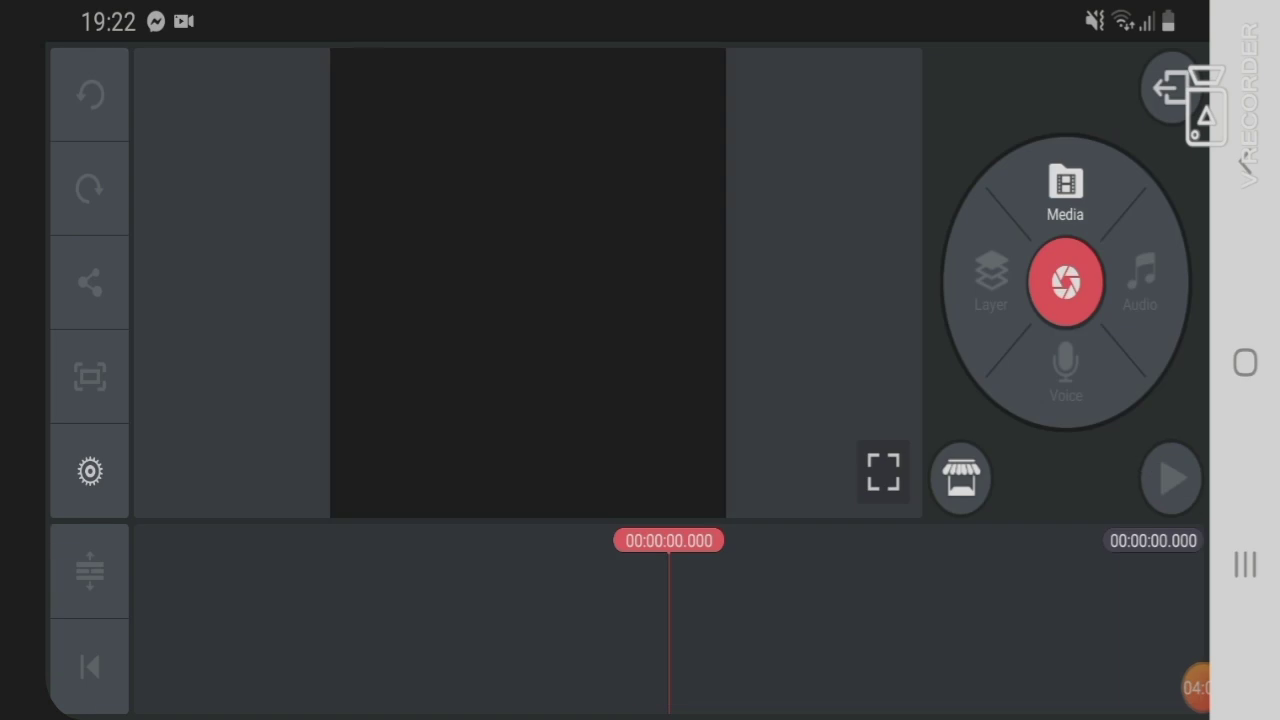
Add the pink gradient image from the Background collection as the first clip
{"action": "left_click", "coordinate": [1065, 195]}
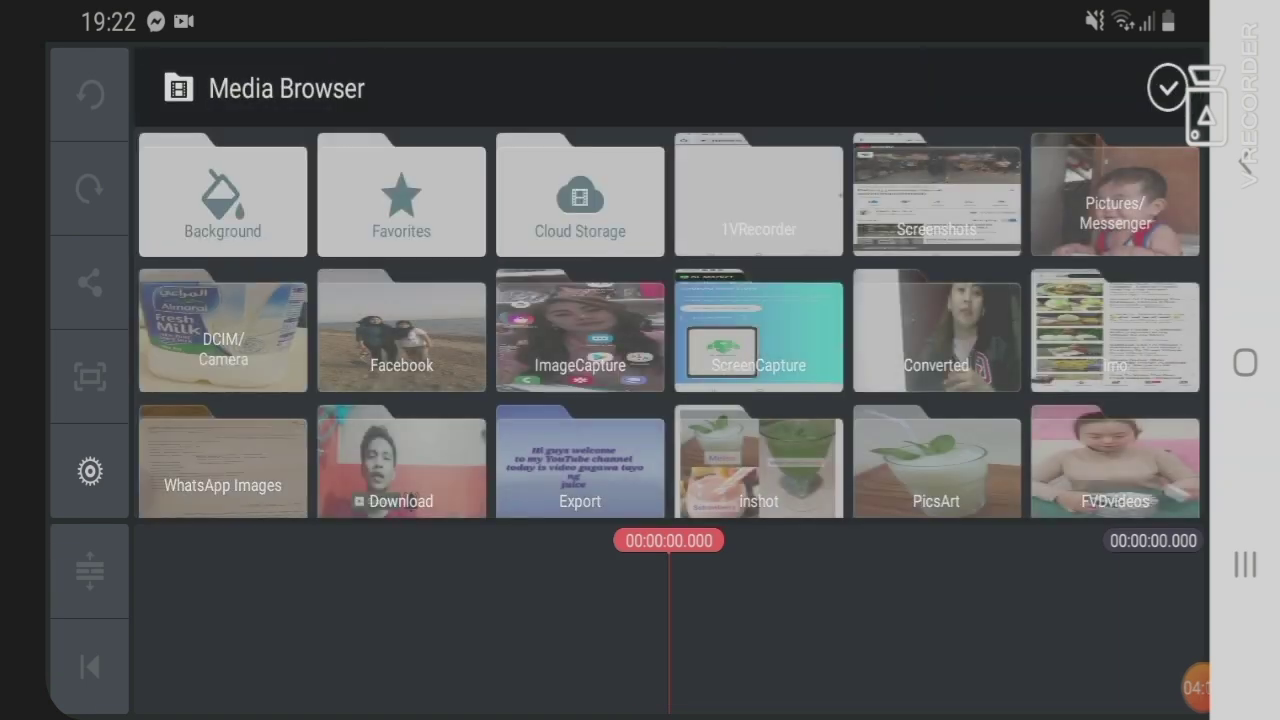
{"action": "left_click", "coordinate": [222, 200]}
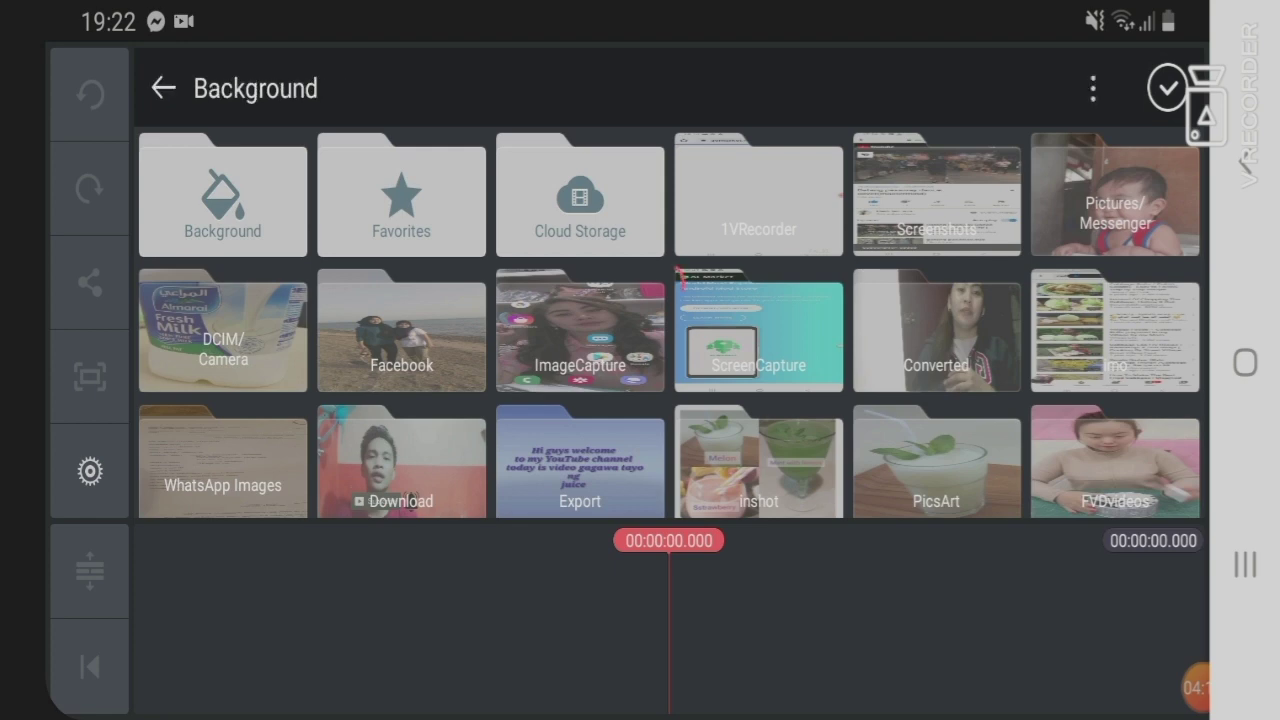
{"action": "scroll", "coordinate": [670, 320], "scroll_direction": "down", "scroll_amount": 3}
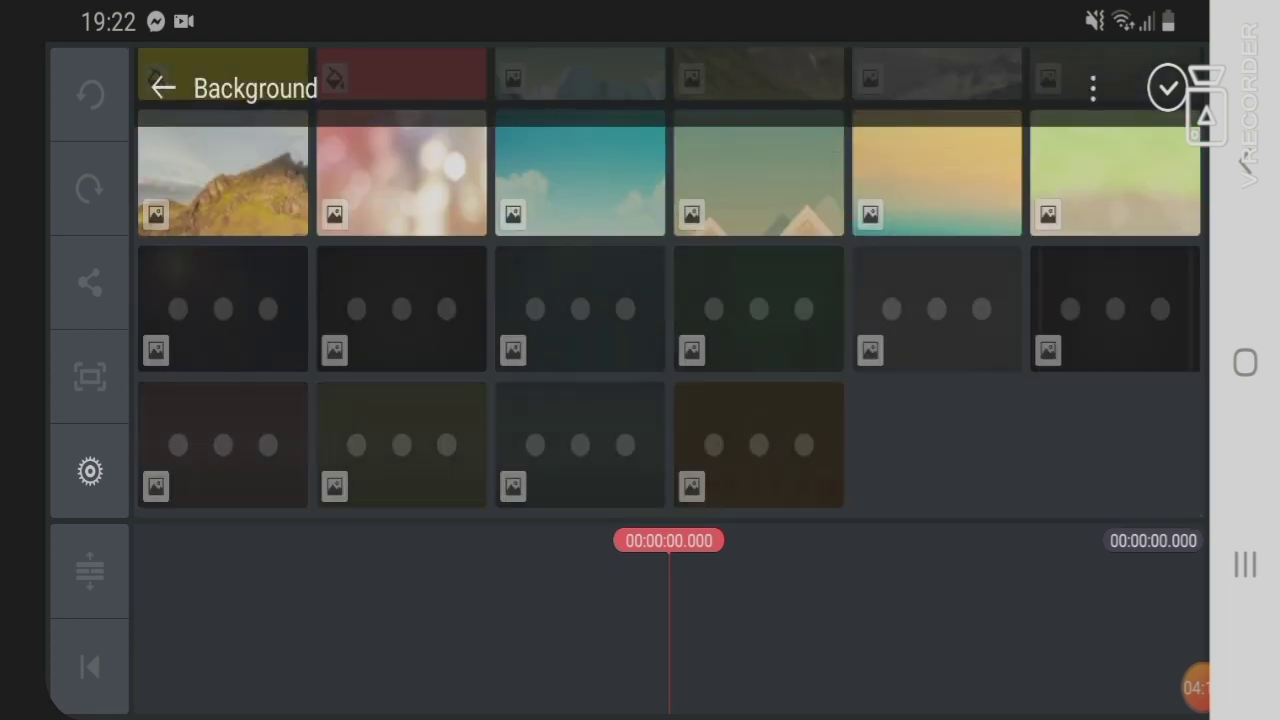
{"action": "scroll", "coordinate": [670, 300], "scroll_direction": "up", "scroll_amount": 3}
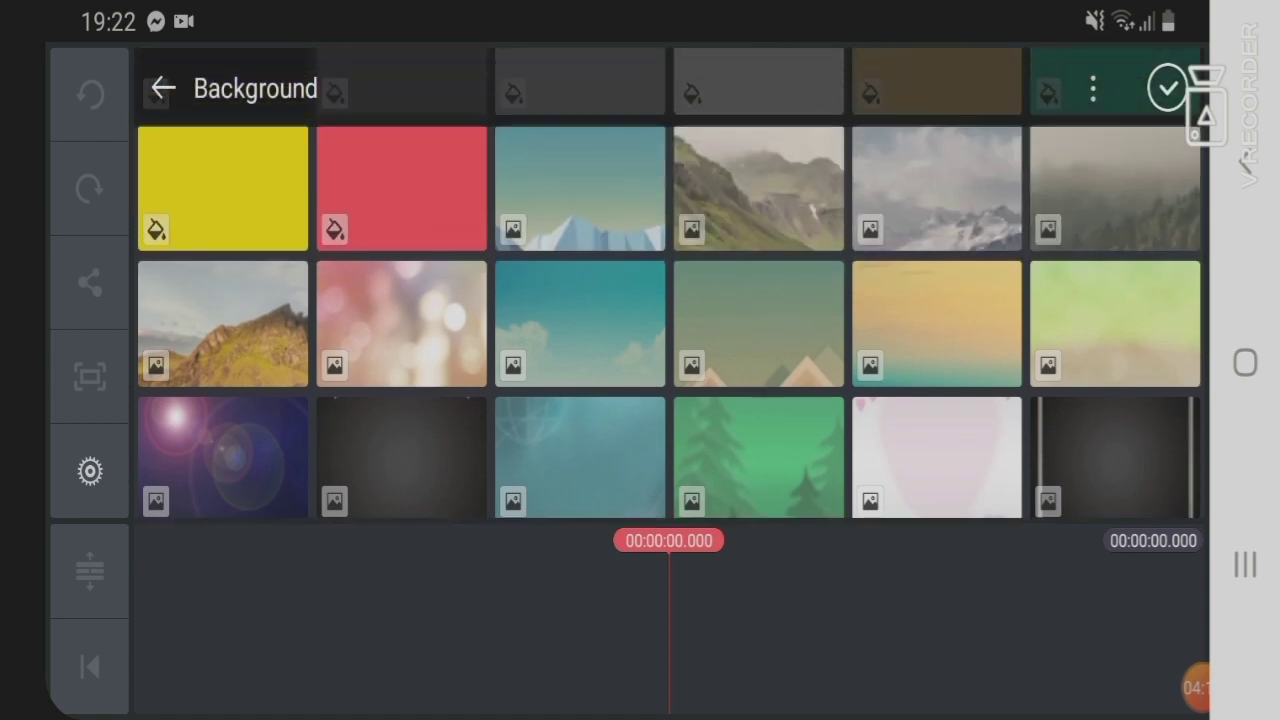
{"action": "scroll", "coordinate": [670, 320], "scroll_direction": "down", "scroll_amount": 2}
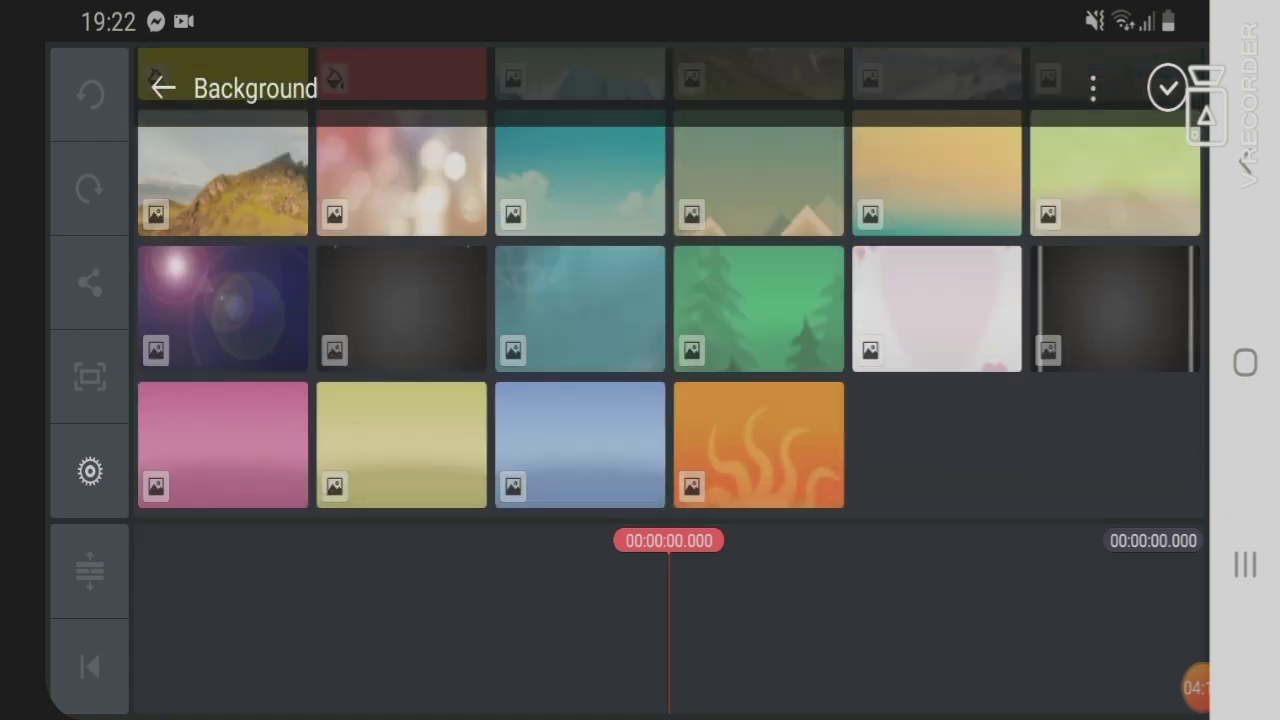
{"action": "left_click", "coordinate": [223, 445]}
{"action": "left_click", "coordinate": [1168, 88]}
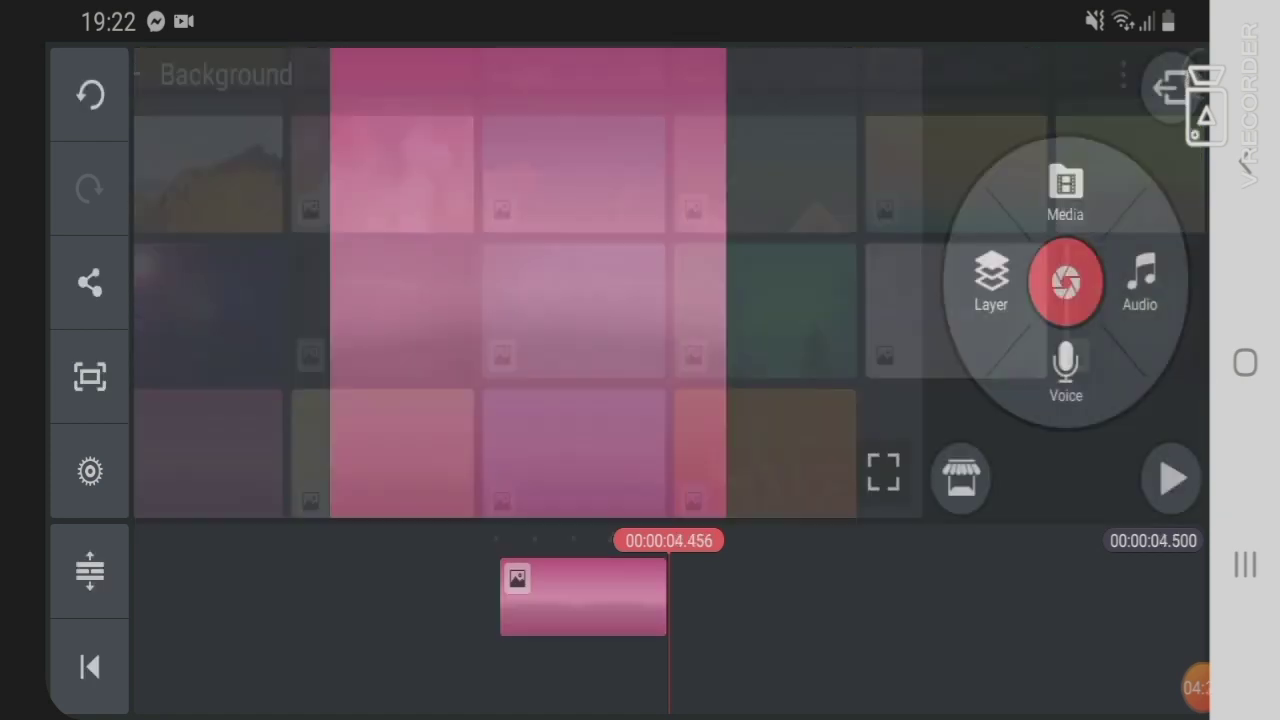
{"action": "left_click_drag", "start_coordinate": [583, 597], "coordinate": [755, 597]}
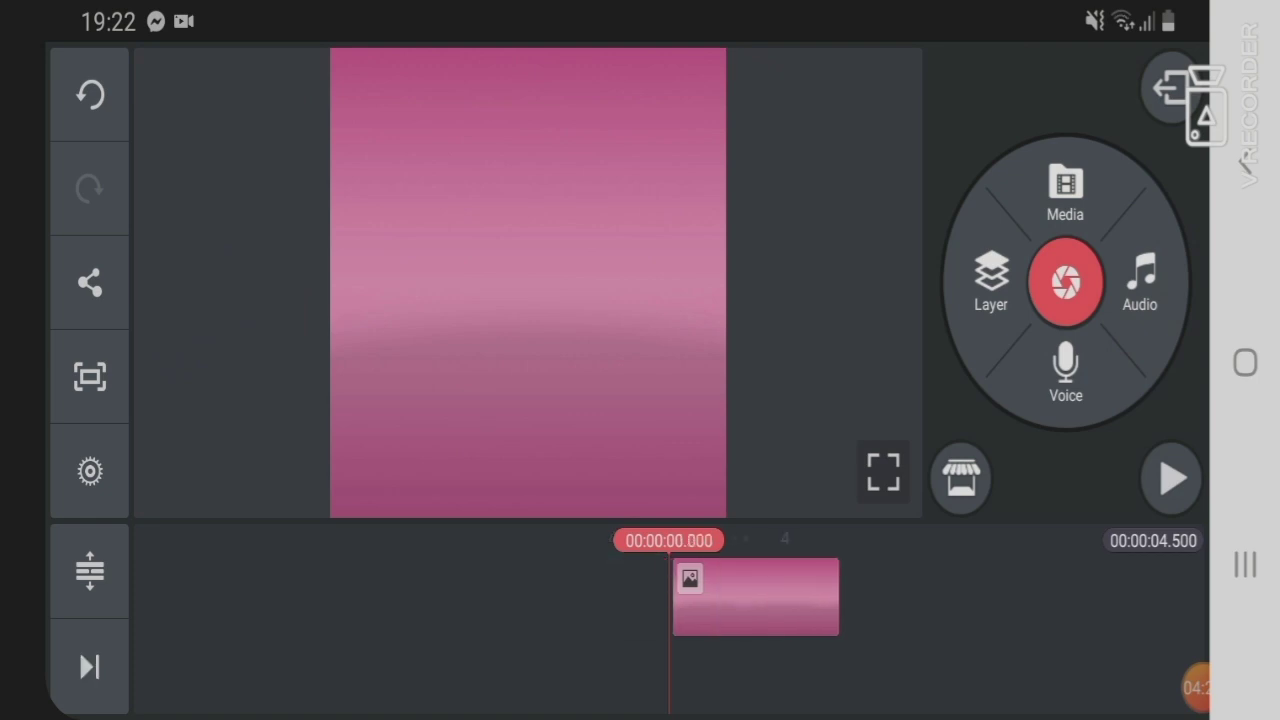
Add a text layer reading 'welcome to my YouTube channel'
{"action": "left_click", "coordinate": [991, 280]}
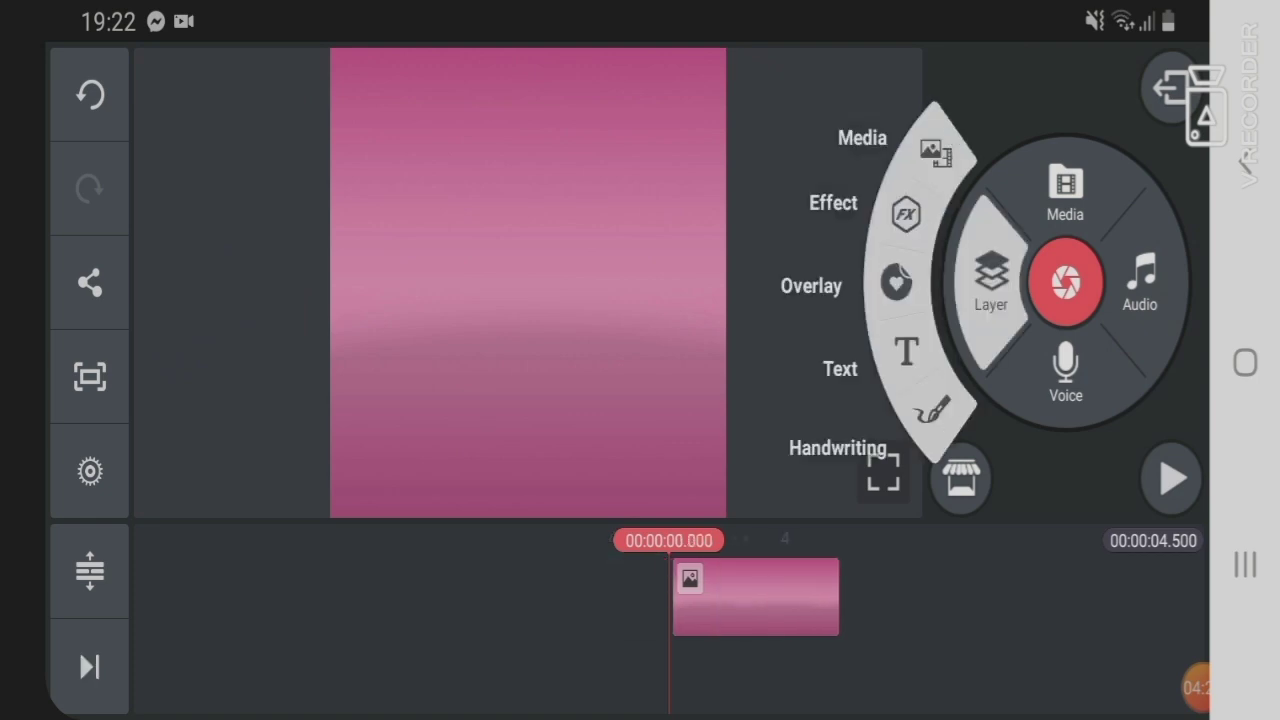
{"action": "left_click", "coordinate": [906, 350]}
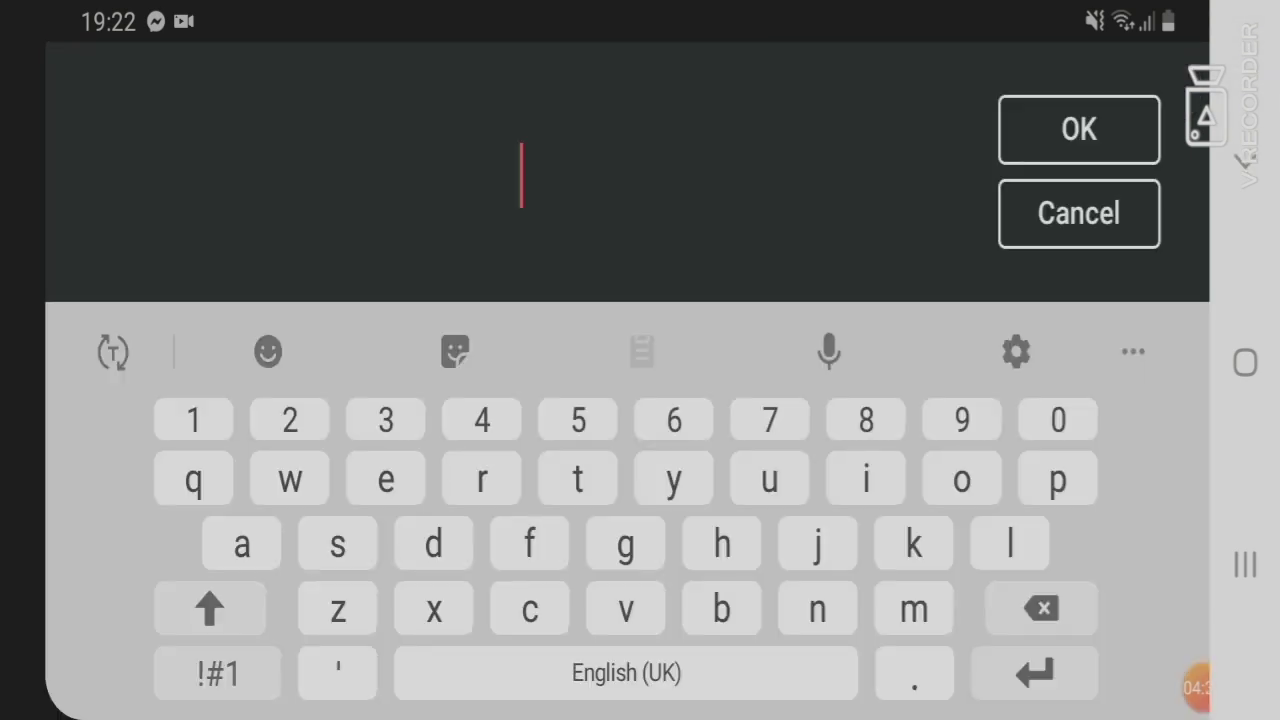
{"action": "type", "text": "we"}
{"action": "left_click", "coordinate": [331, 354]}
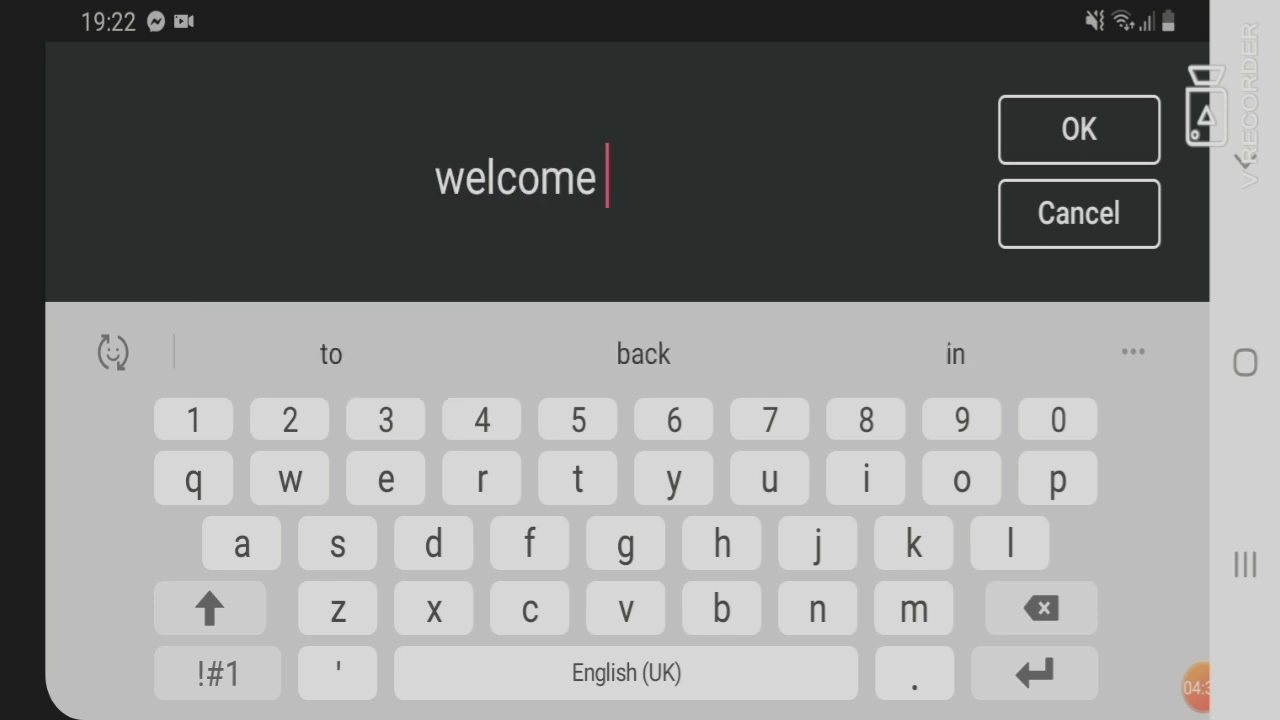
{"action": "left_click", "coordinate": [331, 354]}
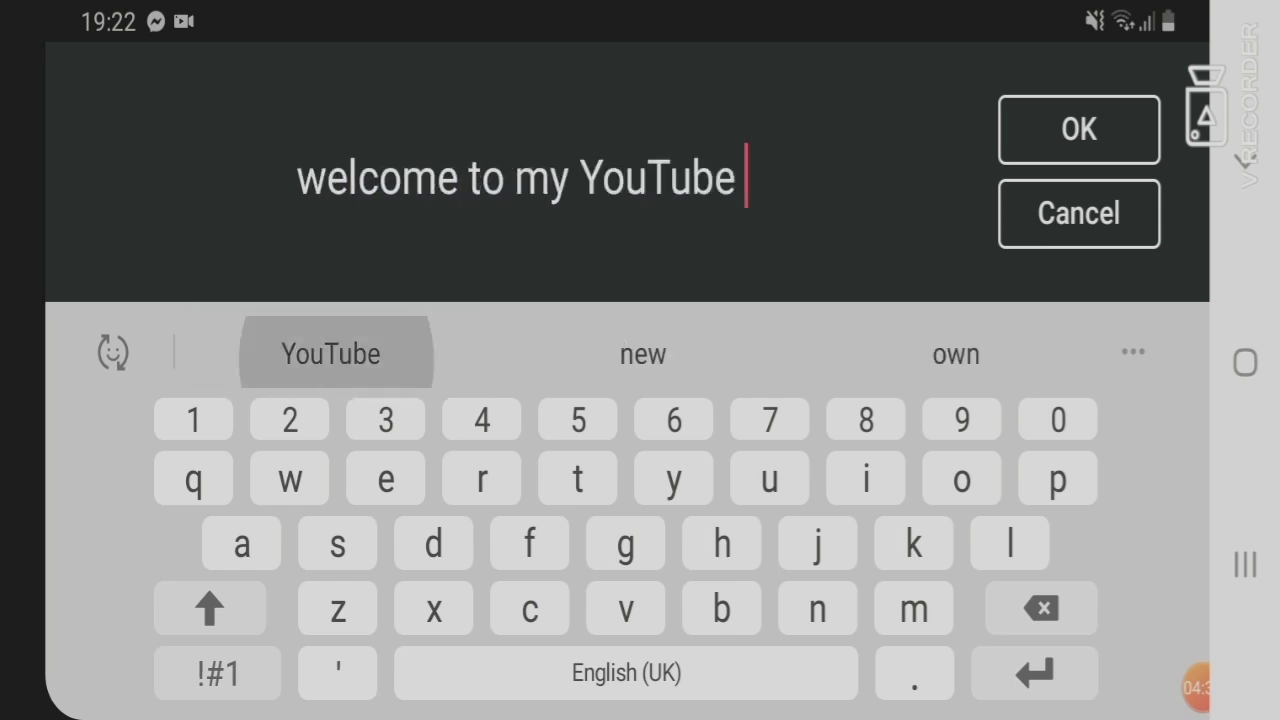
{"action": "left_click", "coordinate": [331, 354]}
{"action": "key", "text": "Escape"}
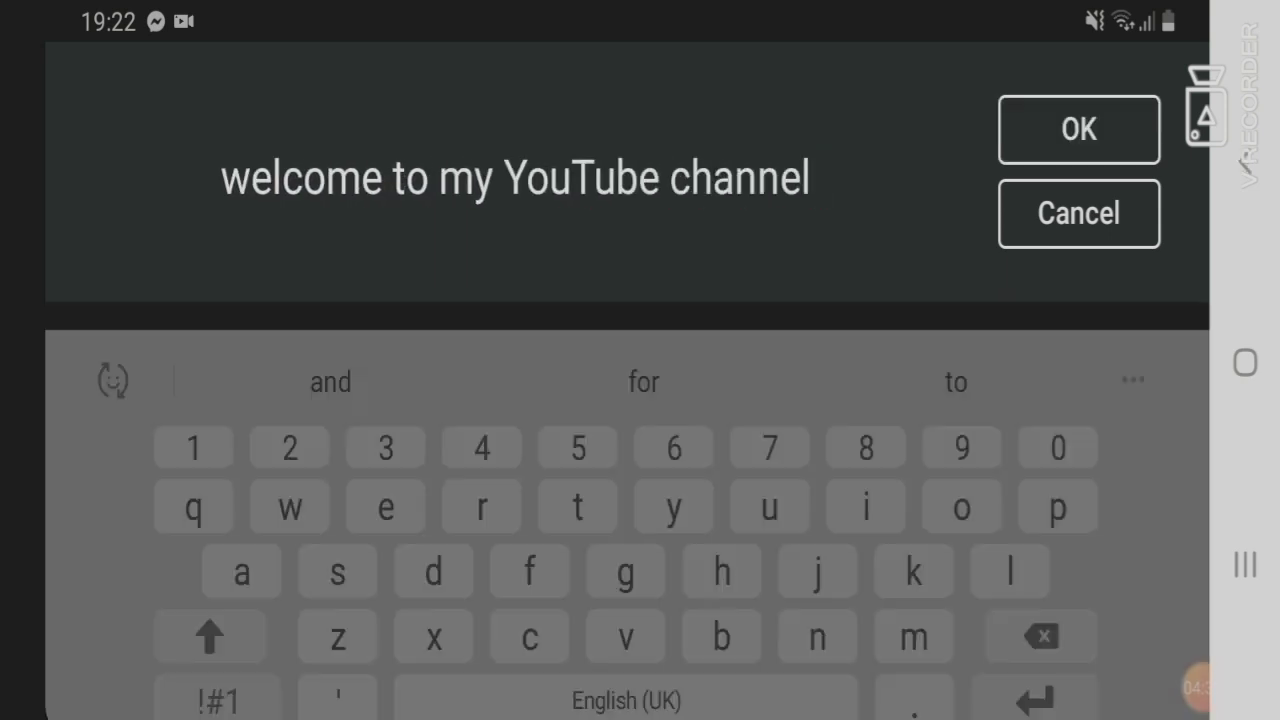
{"action": "left_click", "coordinate": [1079, 129]}
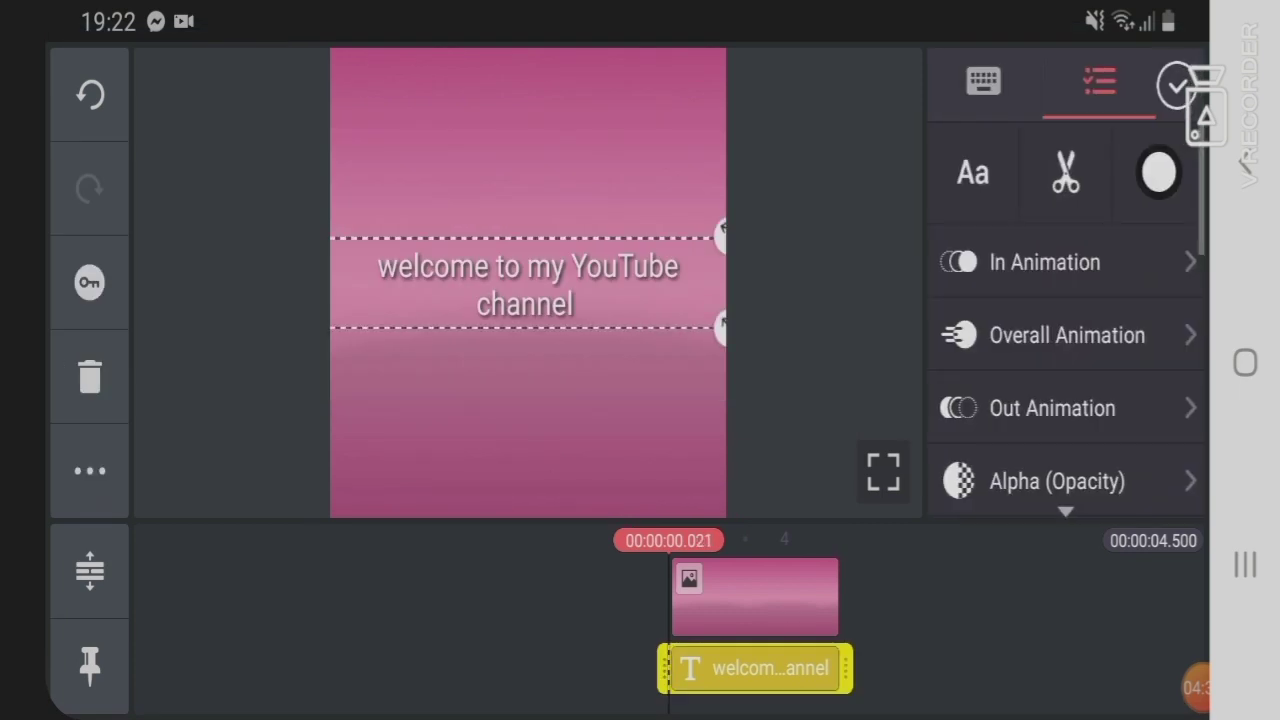
Recolour the welcome text deep magenta
{"action": "left_click", "coordinate": [1159, 172]}
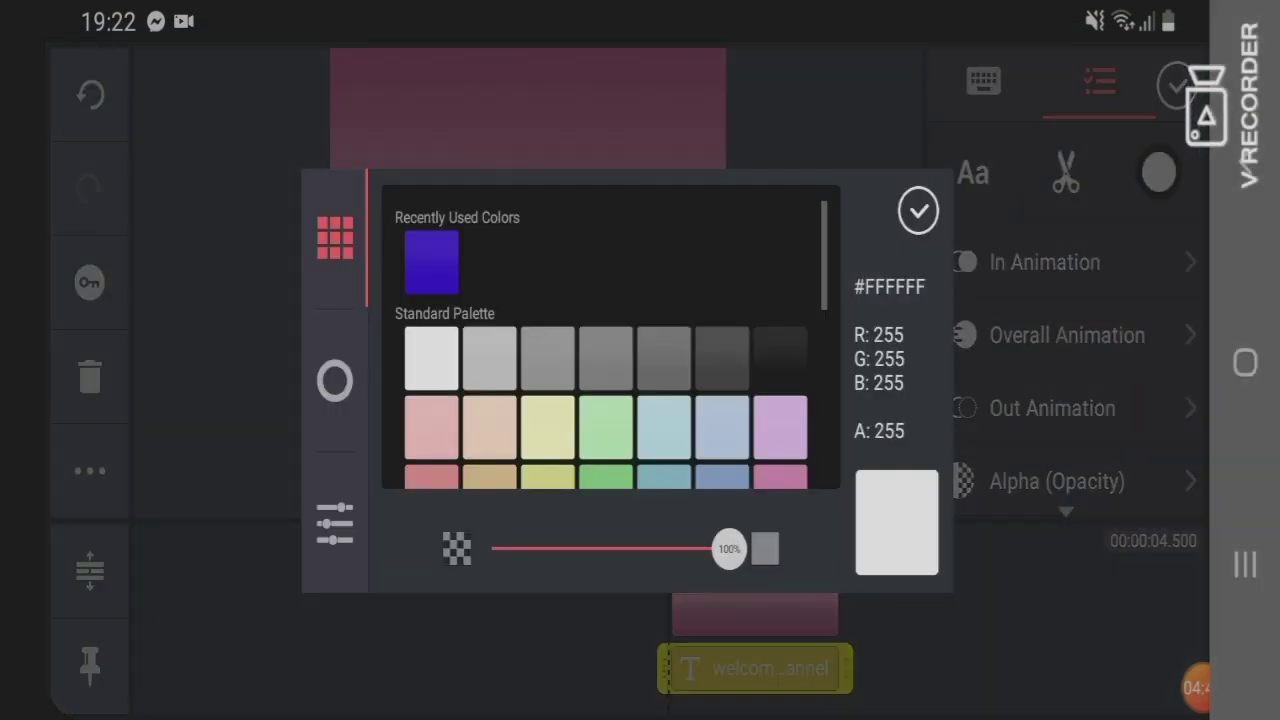
{"action": "left_click", "coordinate": [431, 425]}
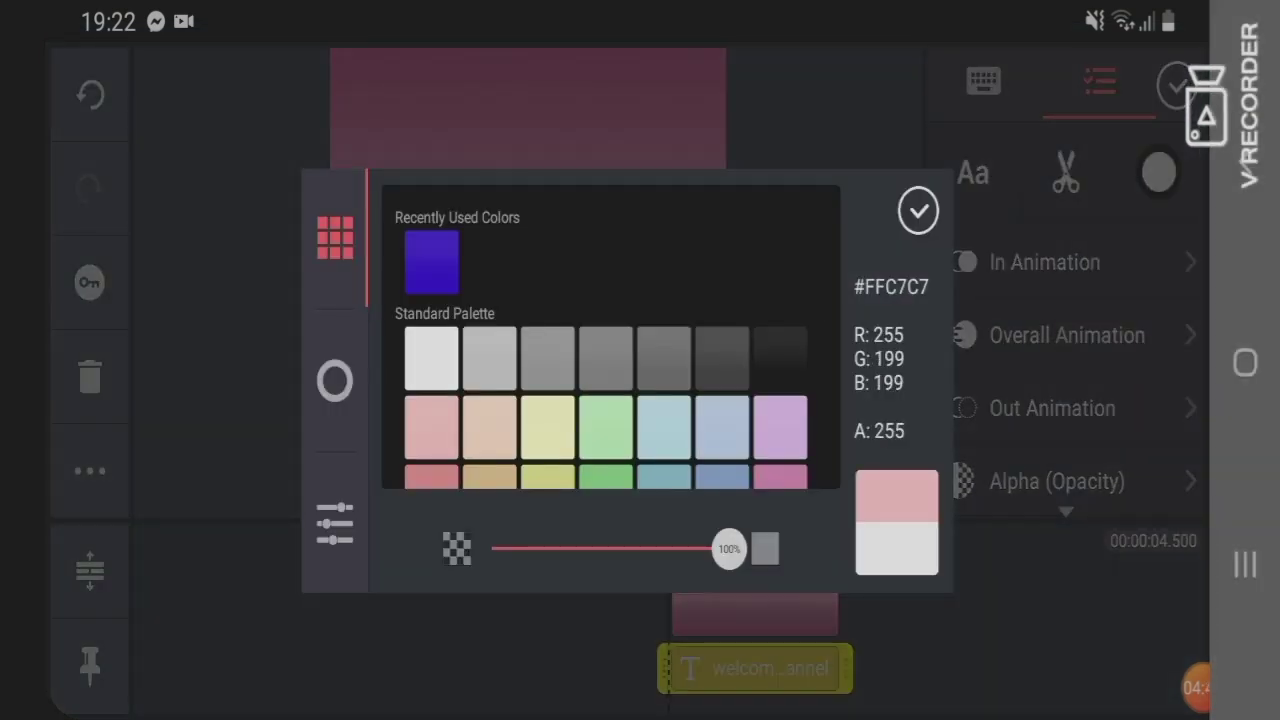
{"action": "scroll", "coordinate": [605, 340], "scroll_direction": "down", "scroll_amount": 3}
{"action": "scroll", "coordinate": [605, 340], "scroll_direction": "up", "scroll_amount": 1}
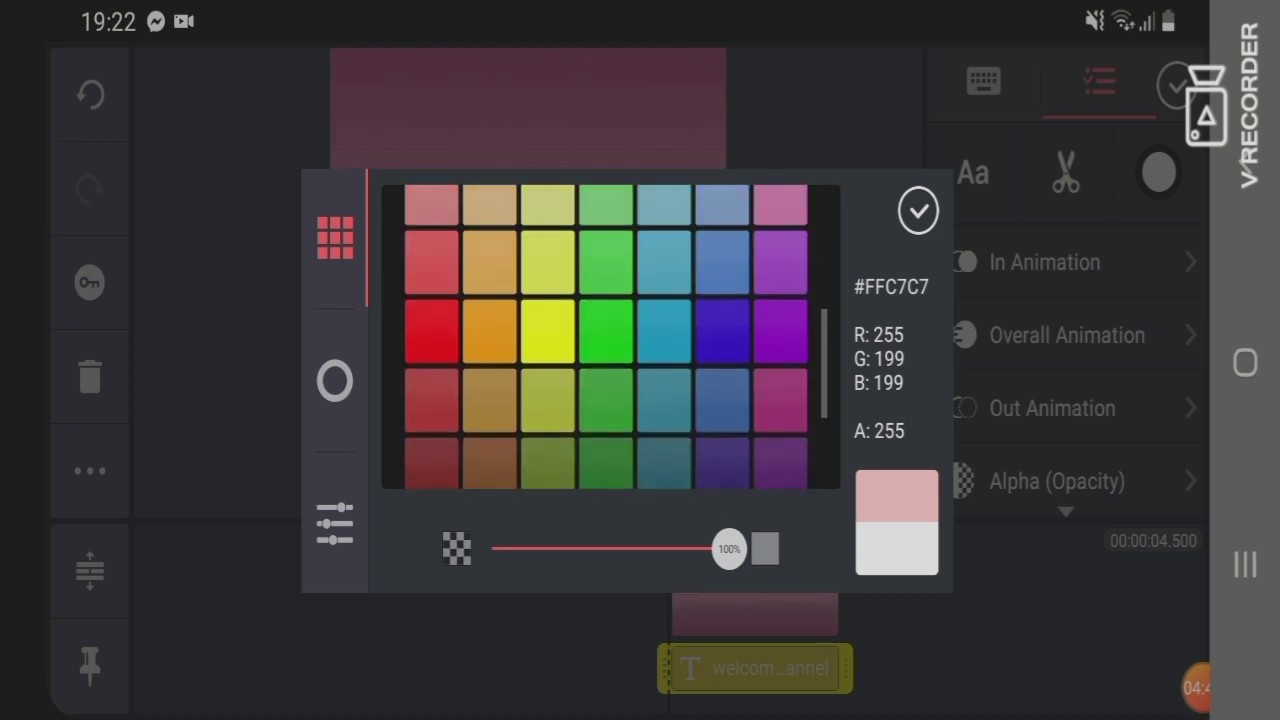
{"action": "left_click", "coordinate": [780, 400]}
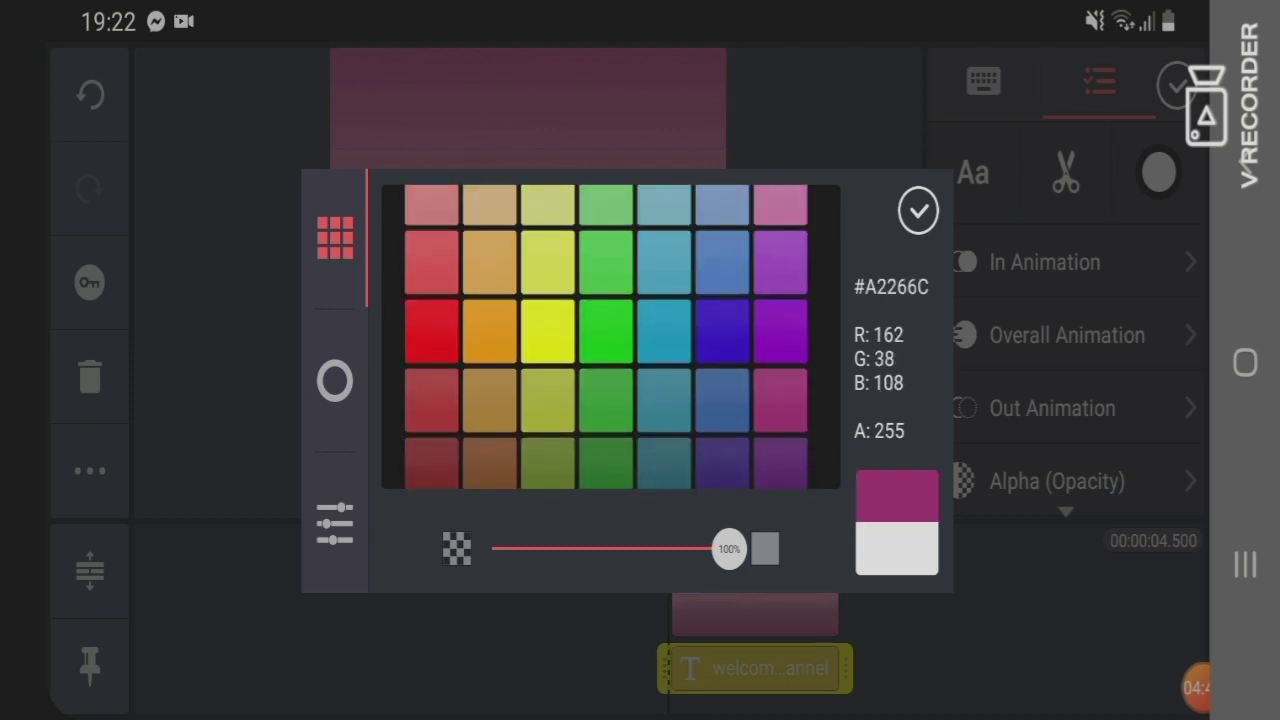
{"action": "left_click", "coordinate": [918, 210]}
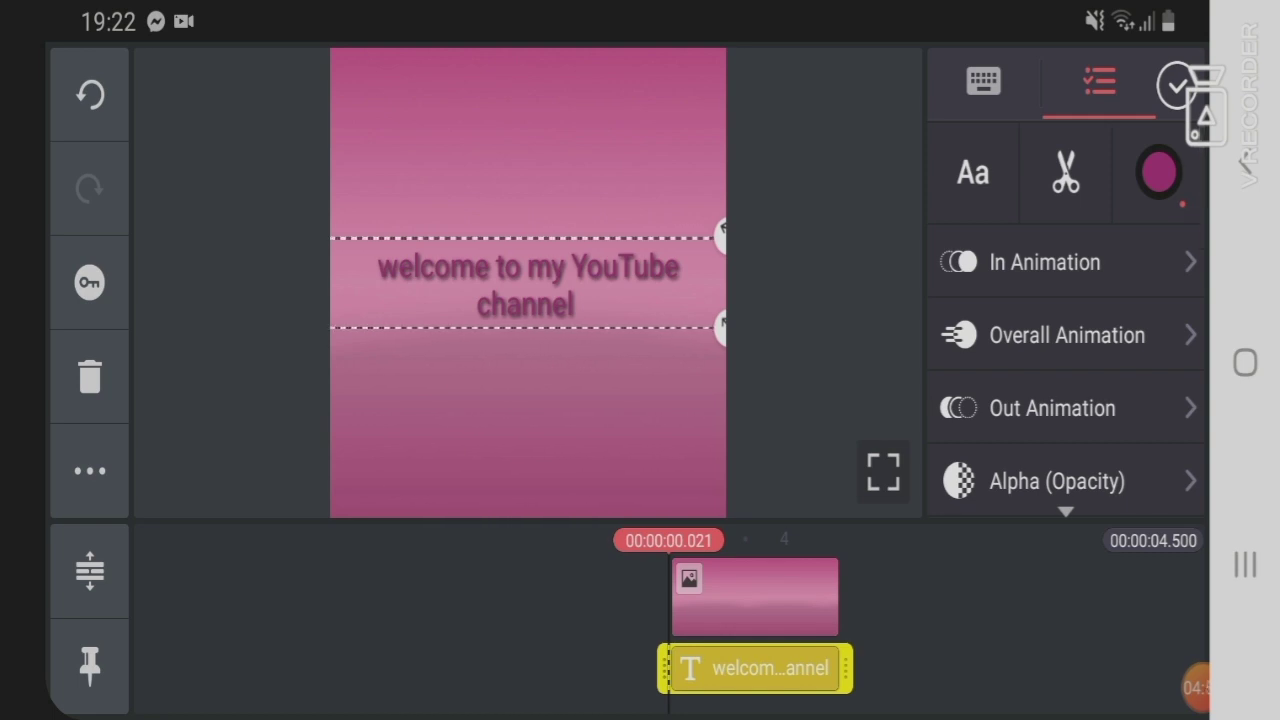
Set the welcome text's font to Dancing Script Bold
{"action": "left_click", "coordinate": [973, 172]}
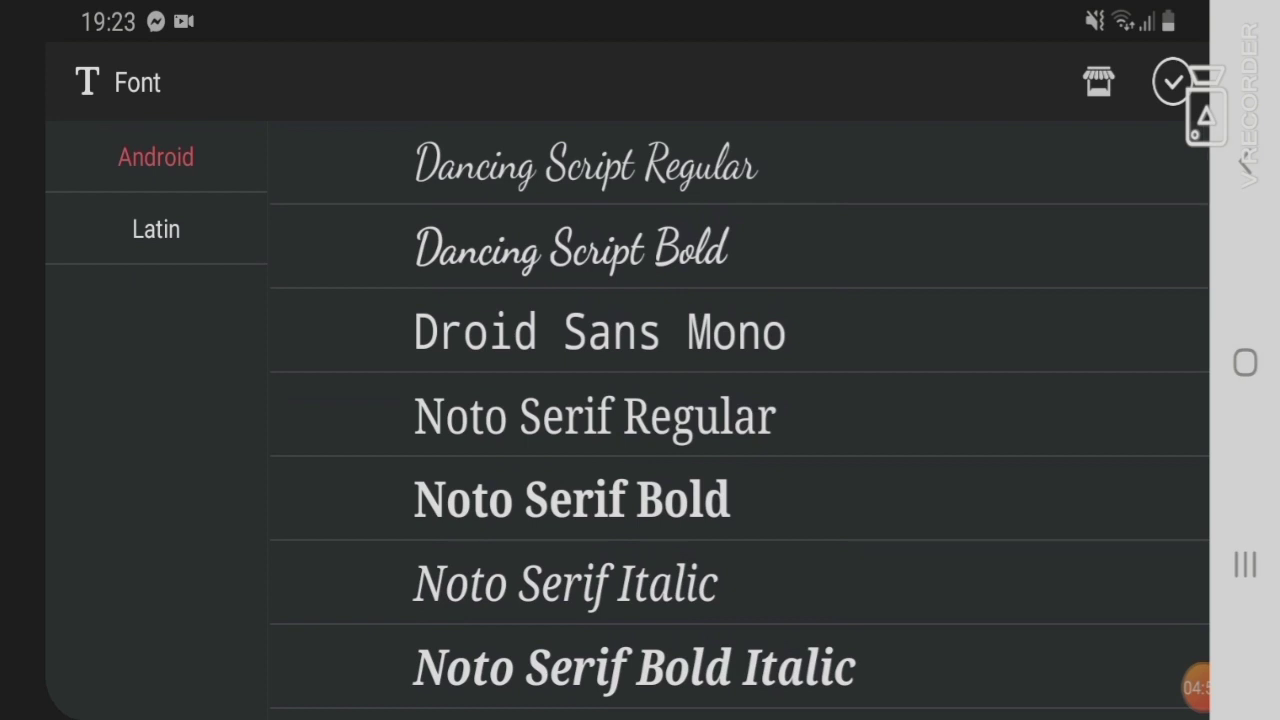
{"action": "scroll", "coordinate": [740, 420], "scroll_direction": "down", "scroll_amount": 3}
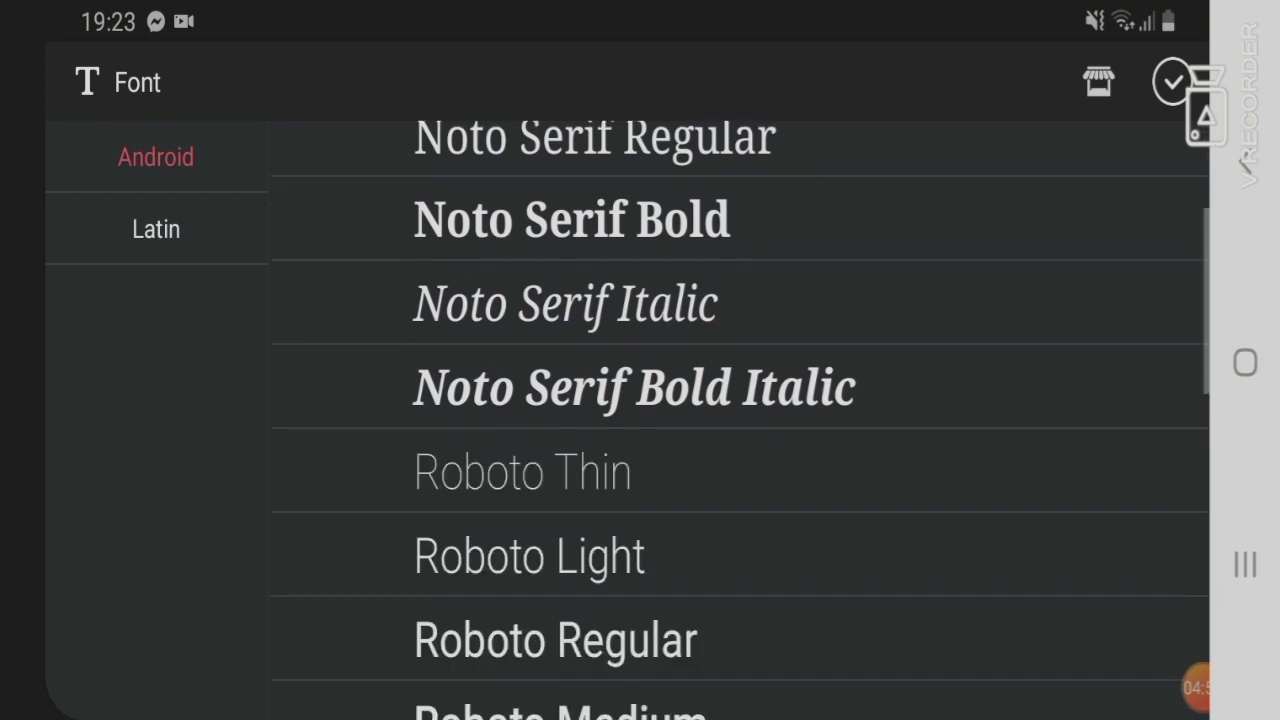
{"action": "scroll", "coordinate": [740, 420], "scroll_direction": "up", "scroll_amount": 2}
{"action": "scroll", "coordinate": [740, 420], "scroll_direction": "up", "scroll_amount": 1}
{"action": "left_click", "coordinate": [570, 247]}
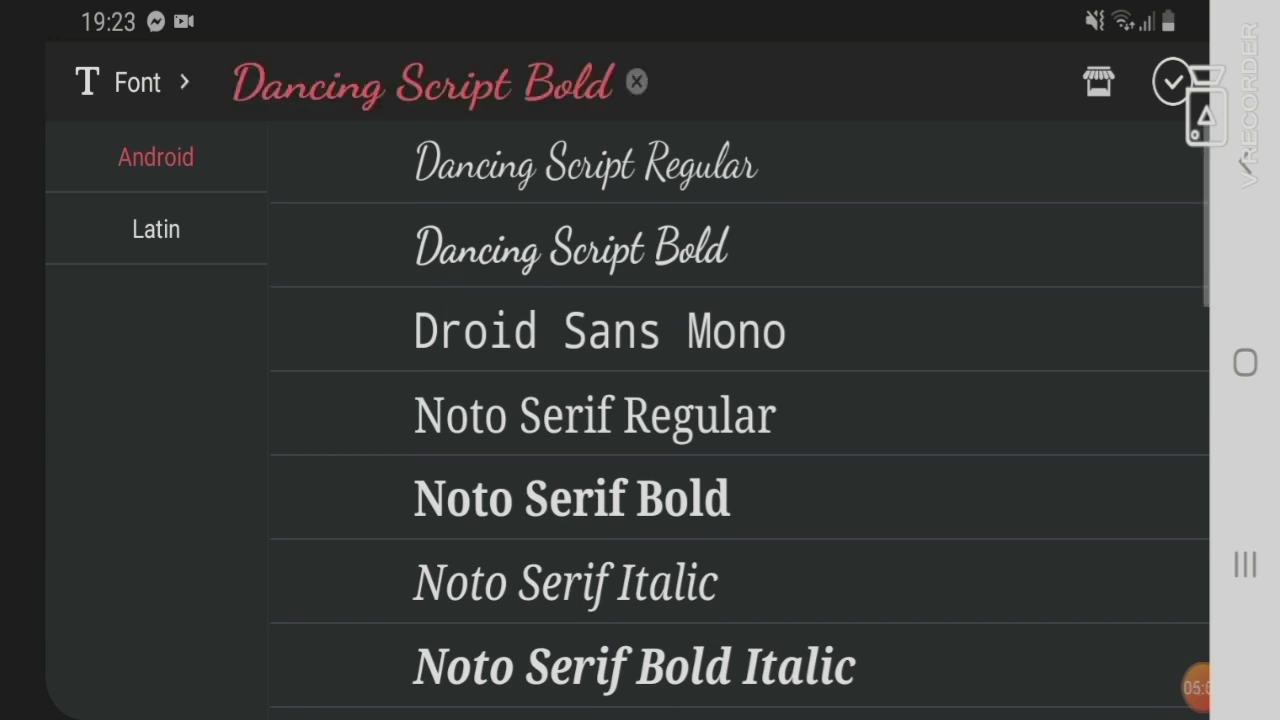
{"action": "left_click", "coordinate": [1172, 82]}
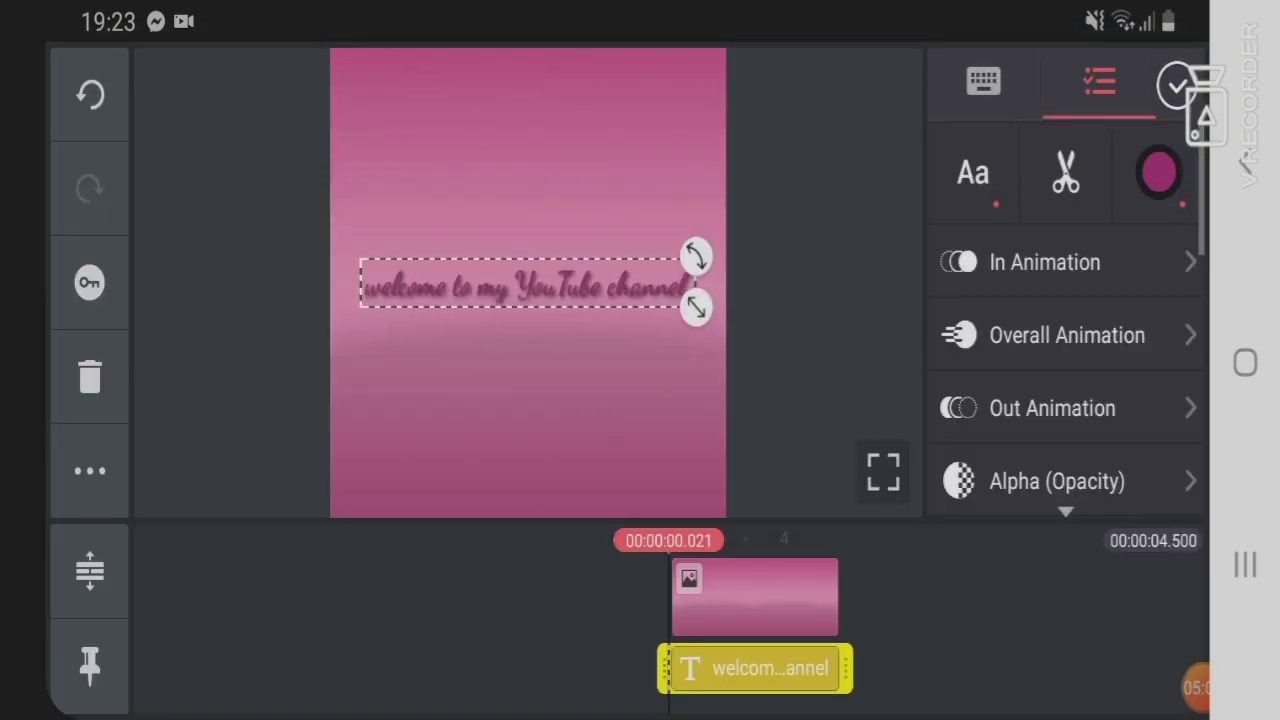
Enlarge the welcome text slightly and recolour it white
{"action": "left_click_drag", "start_coordinate": [697, 308], "coordinate": [709, 311]}
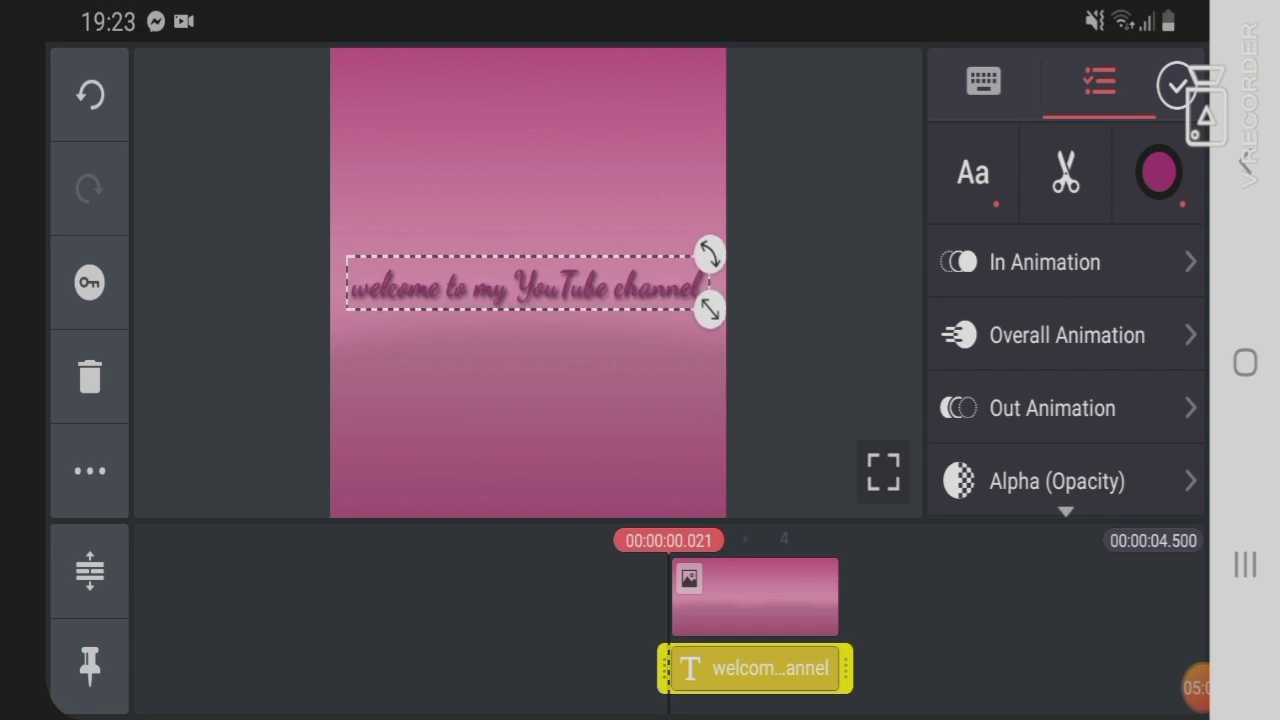
{"action": "mouse_move", "coordinate": [709, 254]}
{"action": "left_mouse_down"}
{"action": "mouse_move", "coordinate": [697, 214]}
{"action": "mouse_move", "coordinate": [709, 254]}
{"action": "left_mouse_up"}
{"action": "left_click", "coordinate": [1159, 172]}
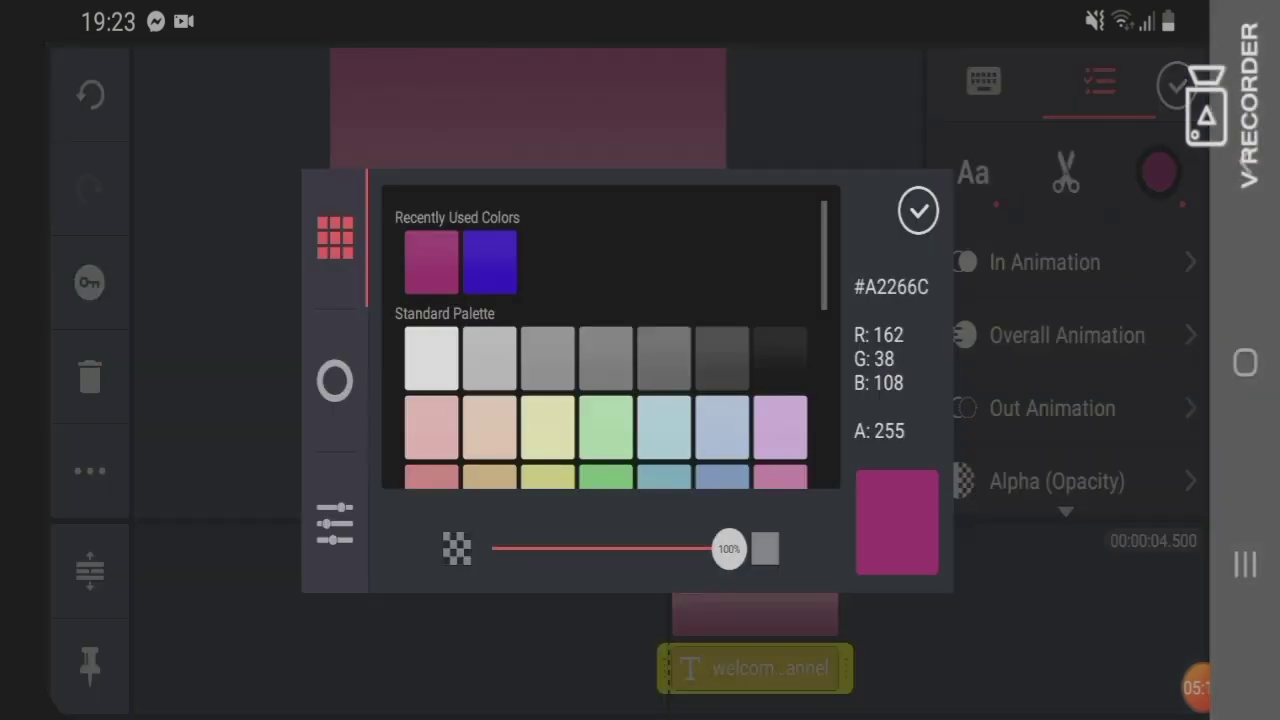
{"action": "left_click", "coordinate": [431, 357]}
{"action": "left_click", "coordinate": [918, 210]}
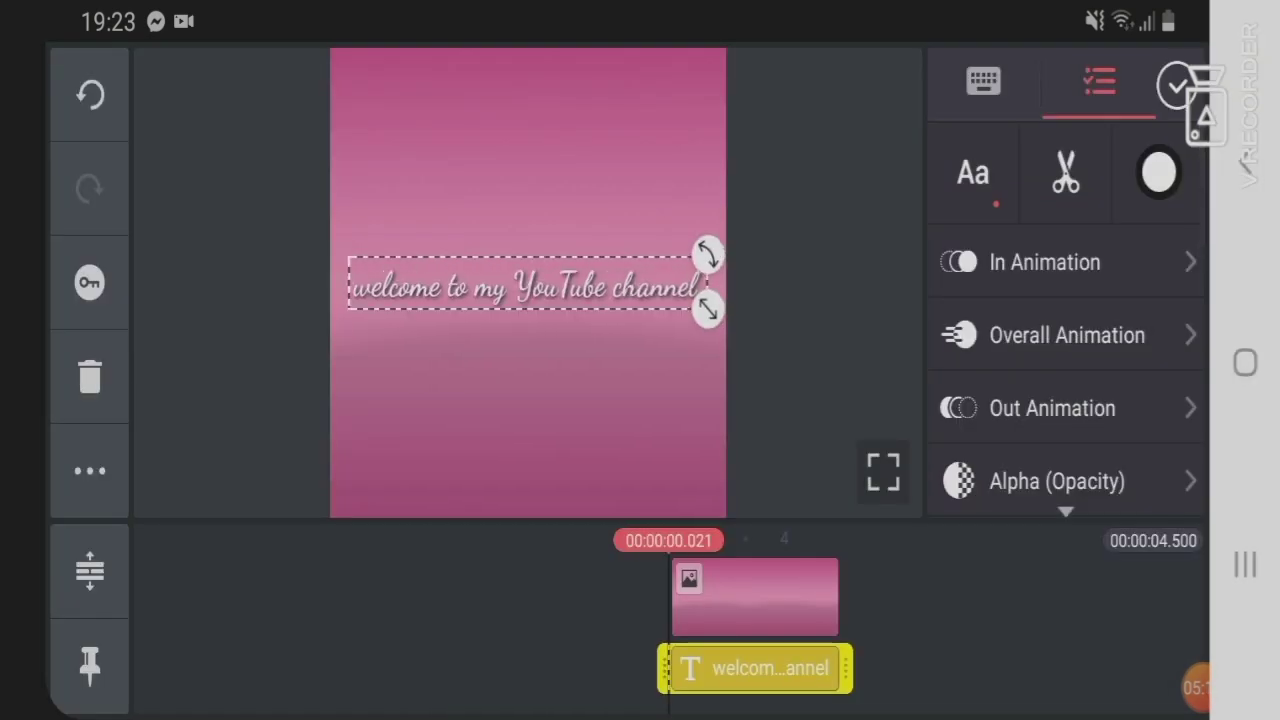
{"action": "left_click_drag", "start_coordinate": [709, 310], "coordinate": [717, 312]}
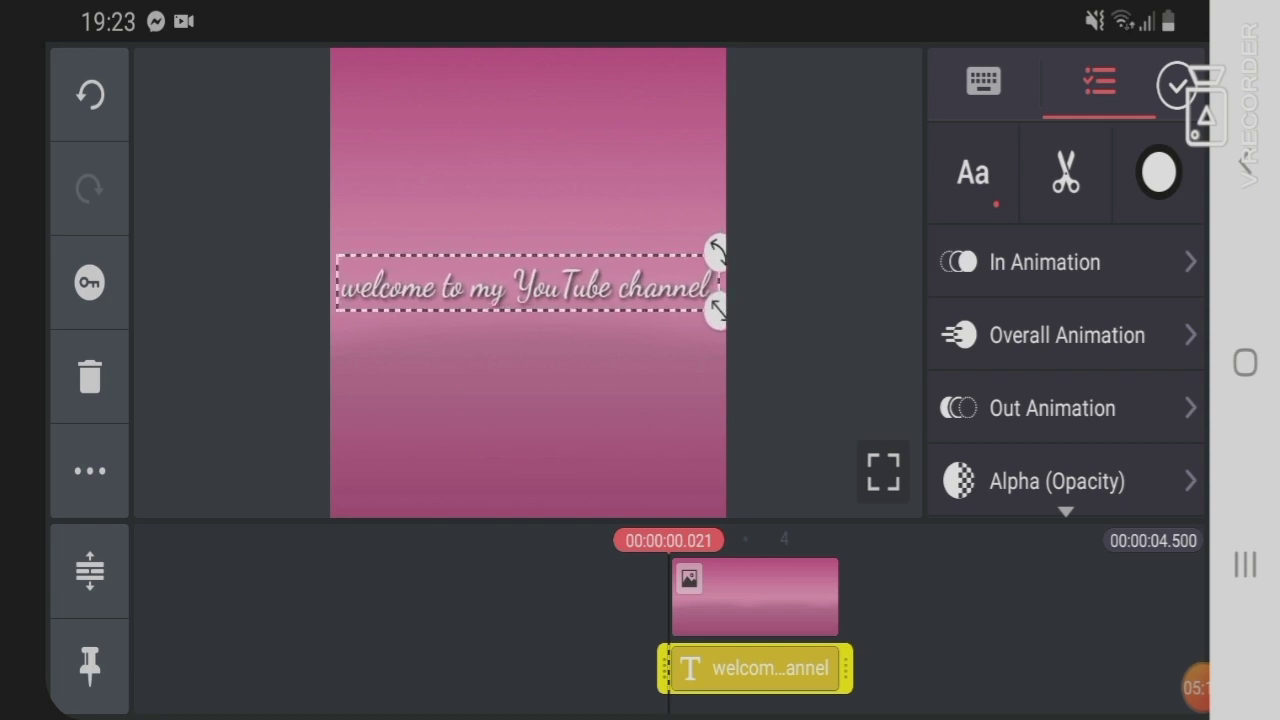
Give the welcome text a Pop in-animation and play back the 4.5-second intro
{"action": "left_click", "coordinate": [1045, 262]}
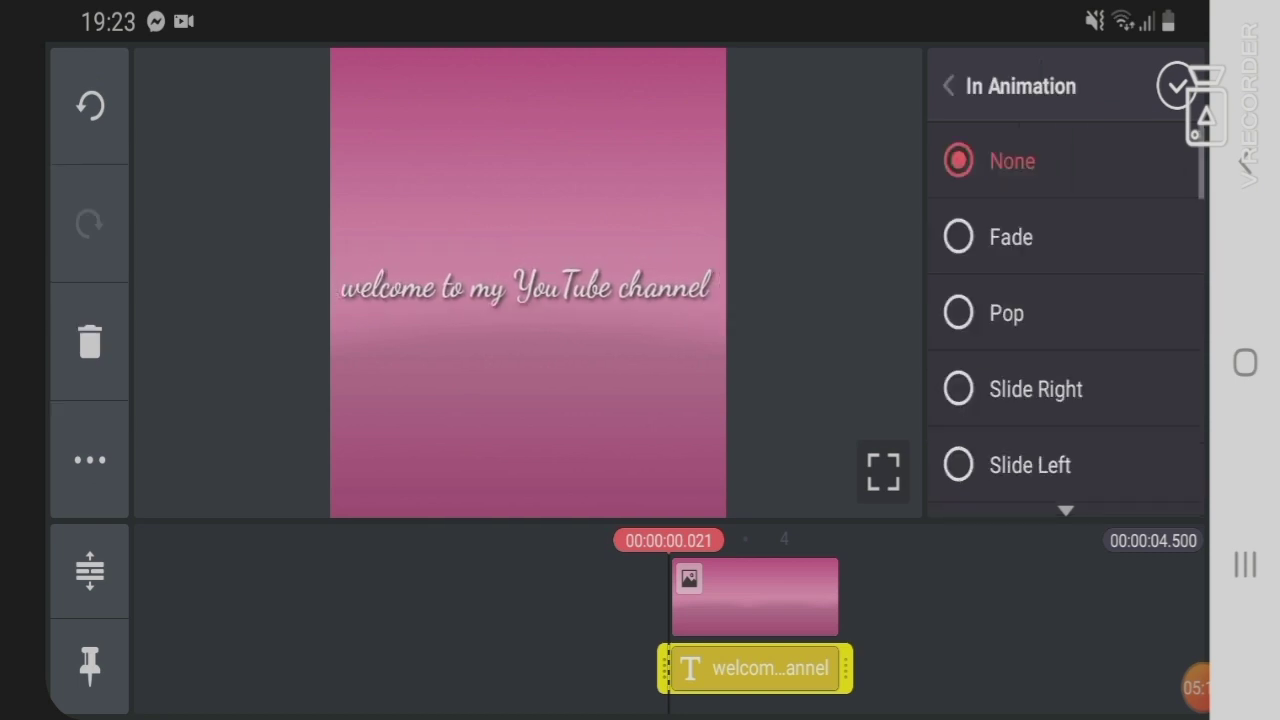
{"action": "left_click", "coordinate": [1011, 237]}
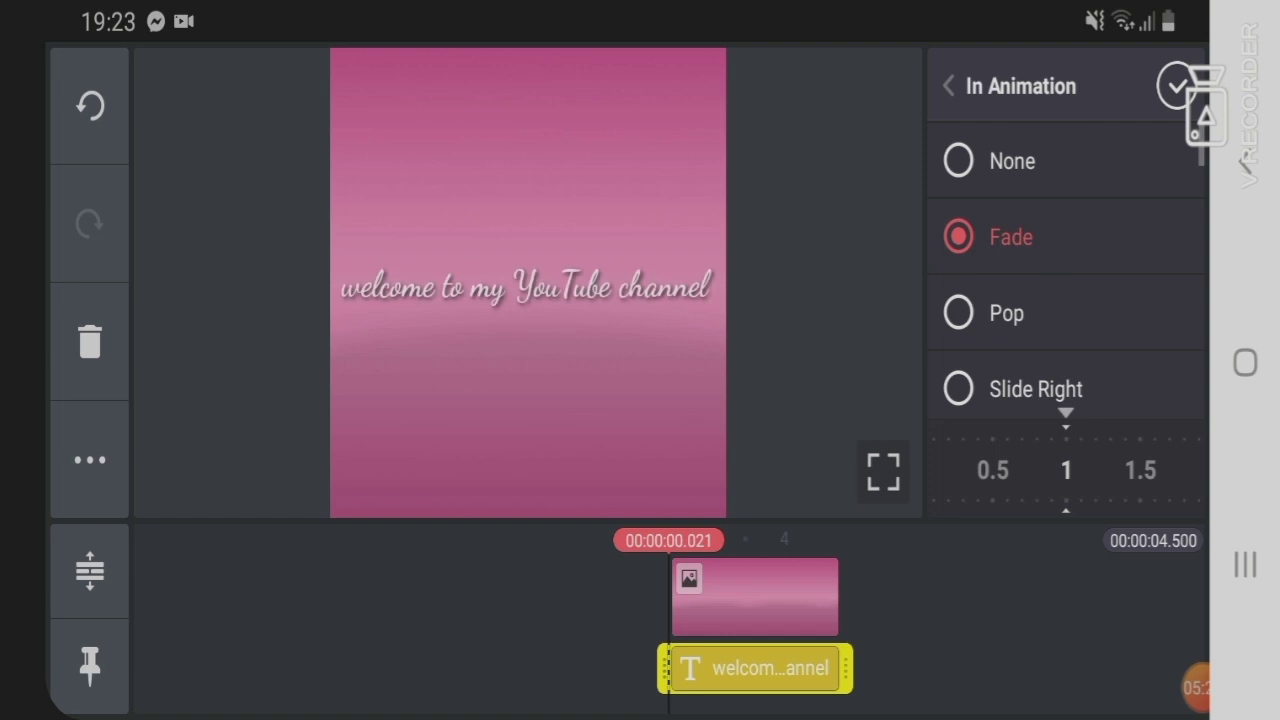
{"action": "left_click", "coordinate": [1007, 313]}
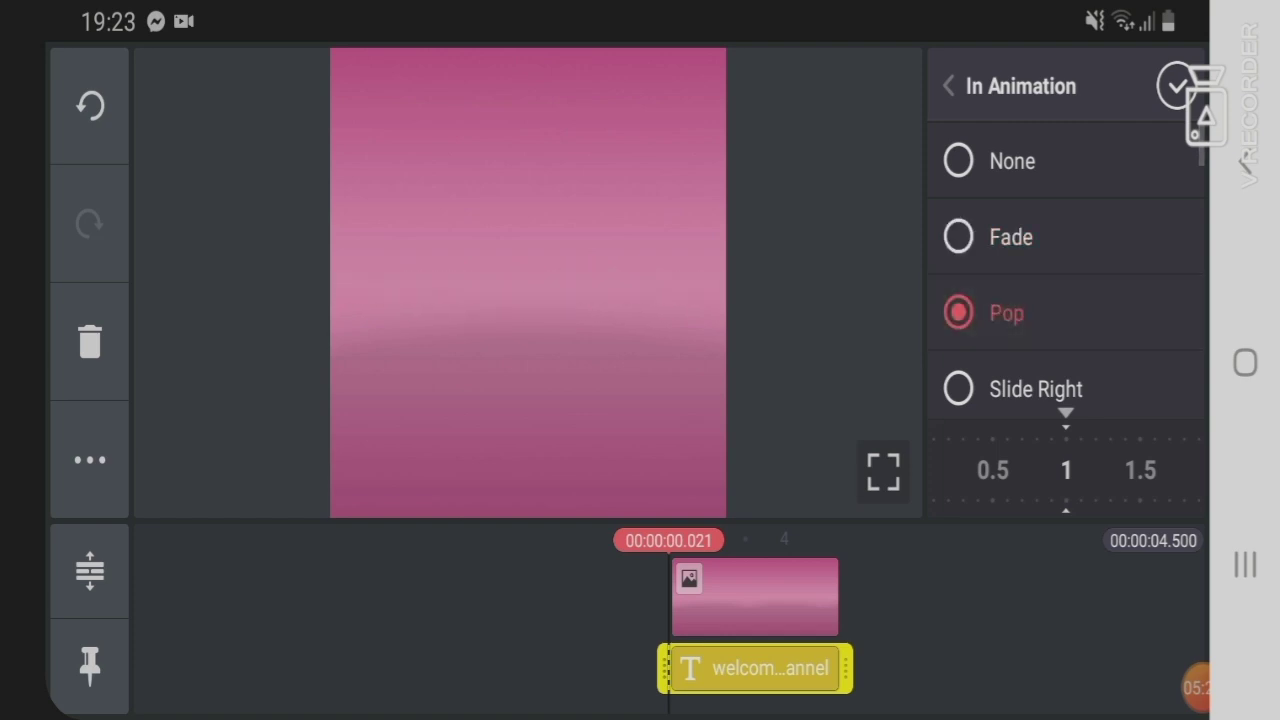
{"action": "left_click", "coordinate": [1176, 86]}
{"action": "left_click", "coordinate": [90, 667]}
{"action": "left_click", "coordinate": [1172, 478]}
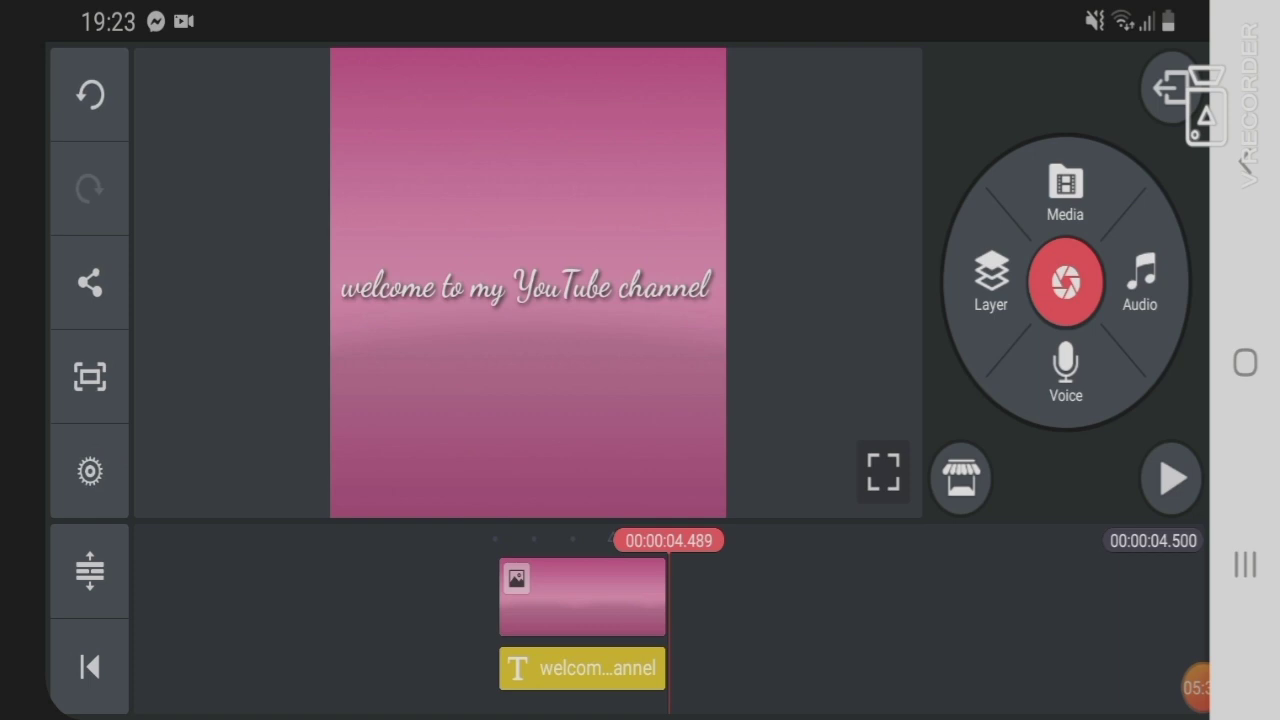
Open the media library and browse the DCIM/Camera folder for the juice video
{"action": "left_click", "coordinate": [1065, 190]}
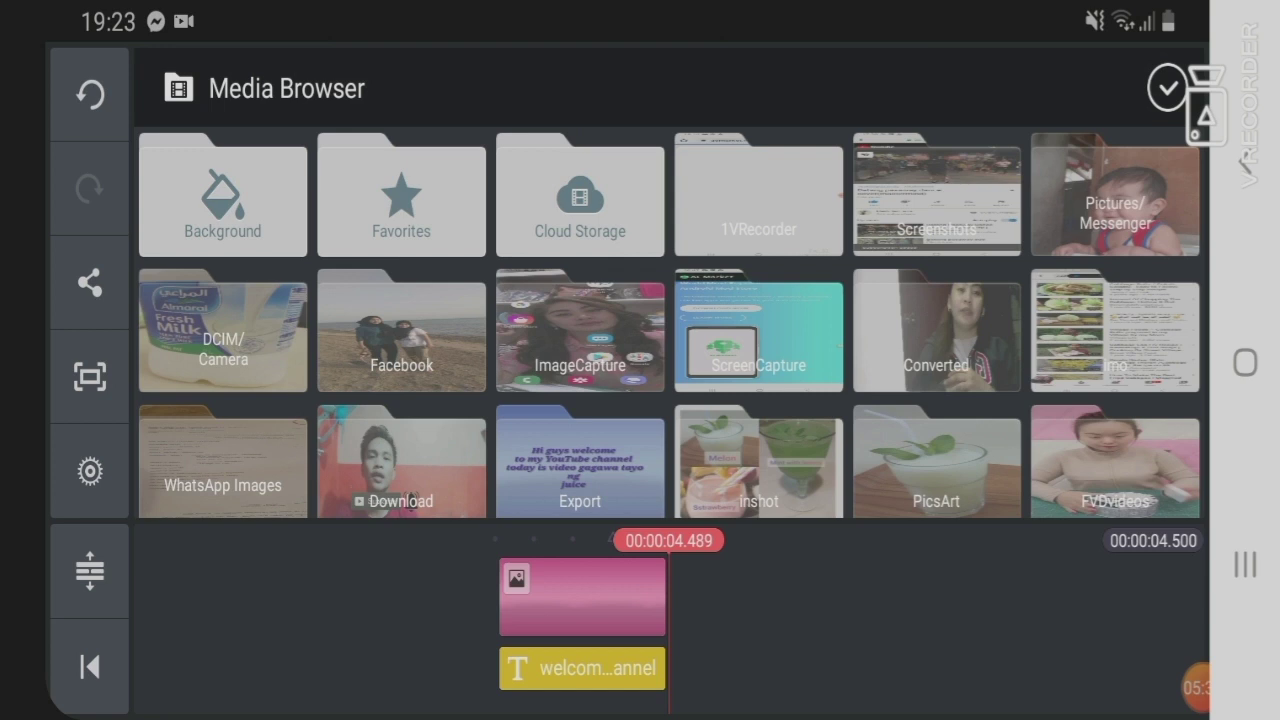
{"action": "scroll", "coordinate": [670, 320], "scroll_direction": "down", "scroll_amount": 3}
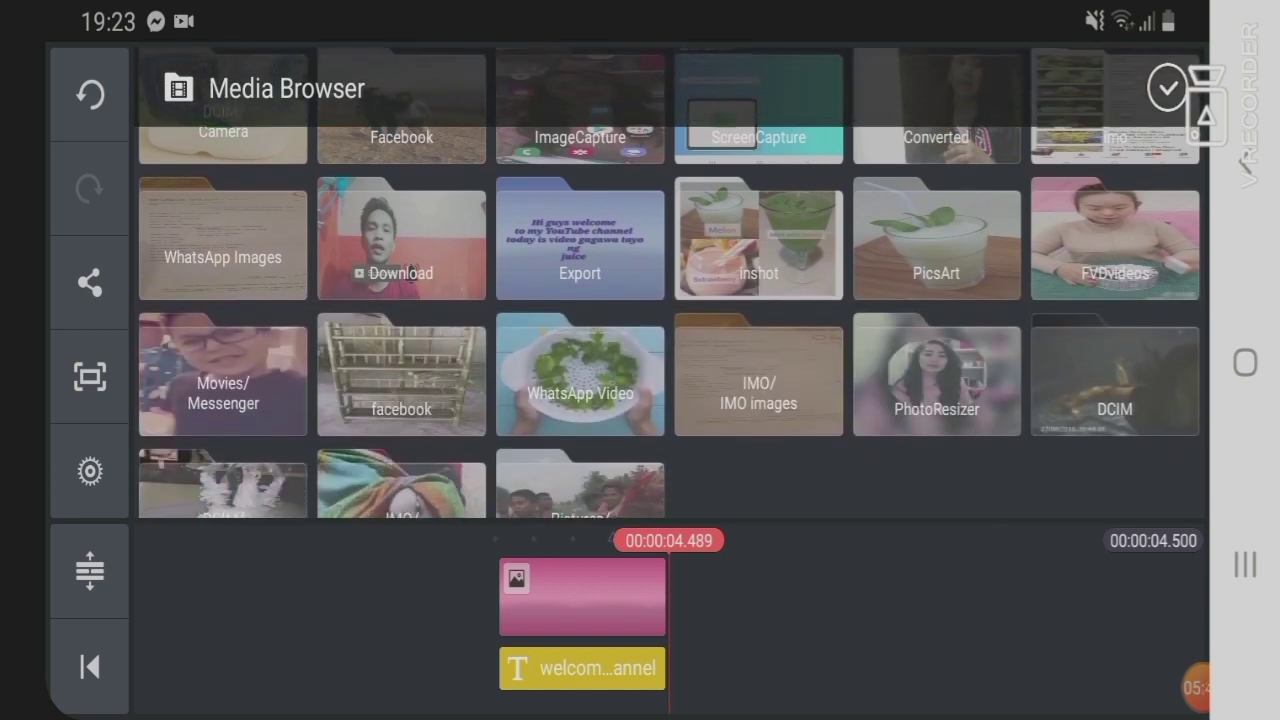
{"action": "scroll", "coordinate": [670, 320], "scroll_direction": "down", "scroll_amount": 2}
{"action": "scroll", "coordinate": [670, 320], "scroll_direction": "up", "scroll_amount": 5}
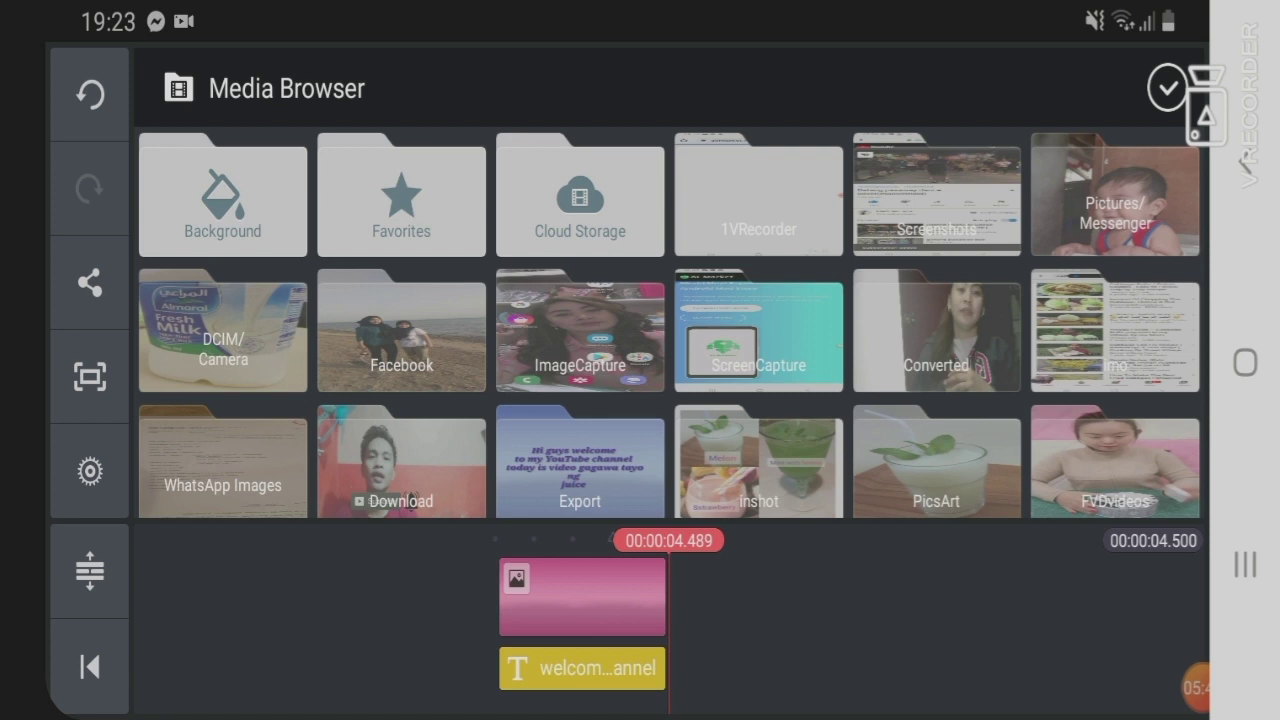
{"action": "scroll", "coordinate": [670, 320], "scroll_direction": "down", "scroll_amount": 3}
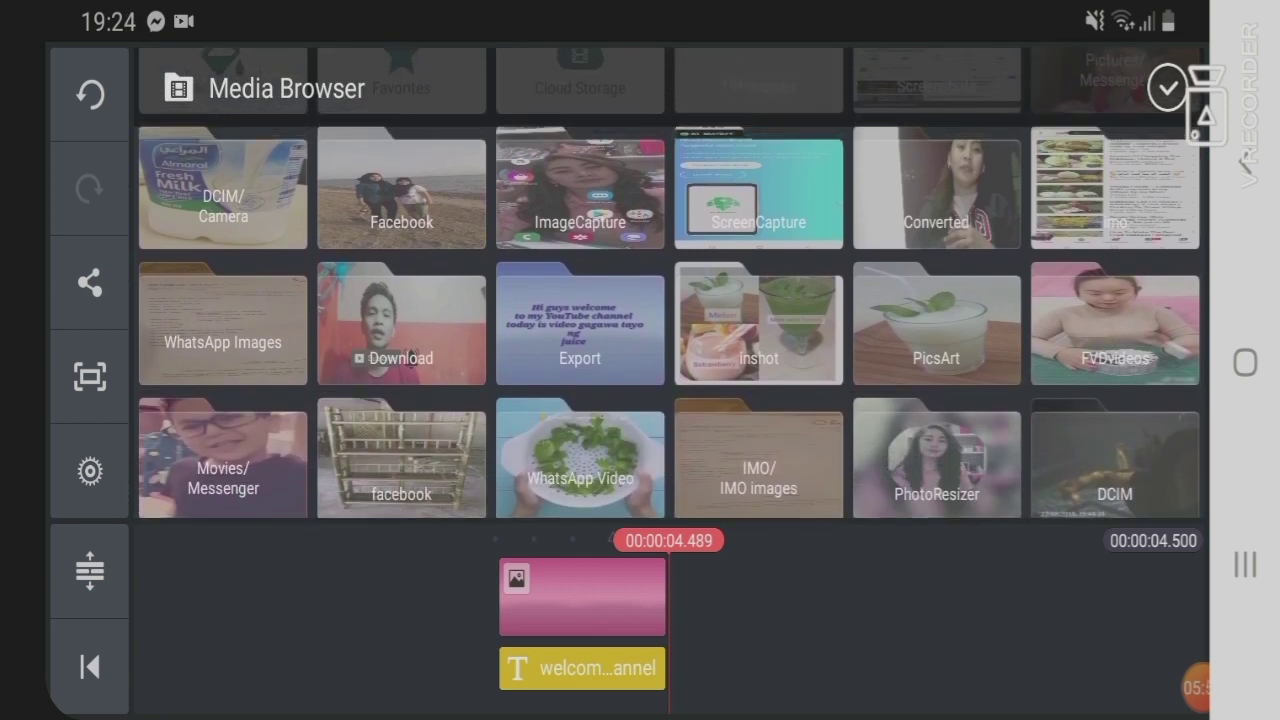
{"action": "scroll", "coordinate": [670, 320], "scroll_direction": "up", "scroll_amount": 1}
{"action": "left_click", "coordinate": [222, 228]}
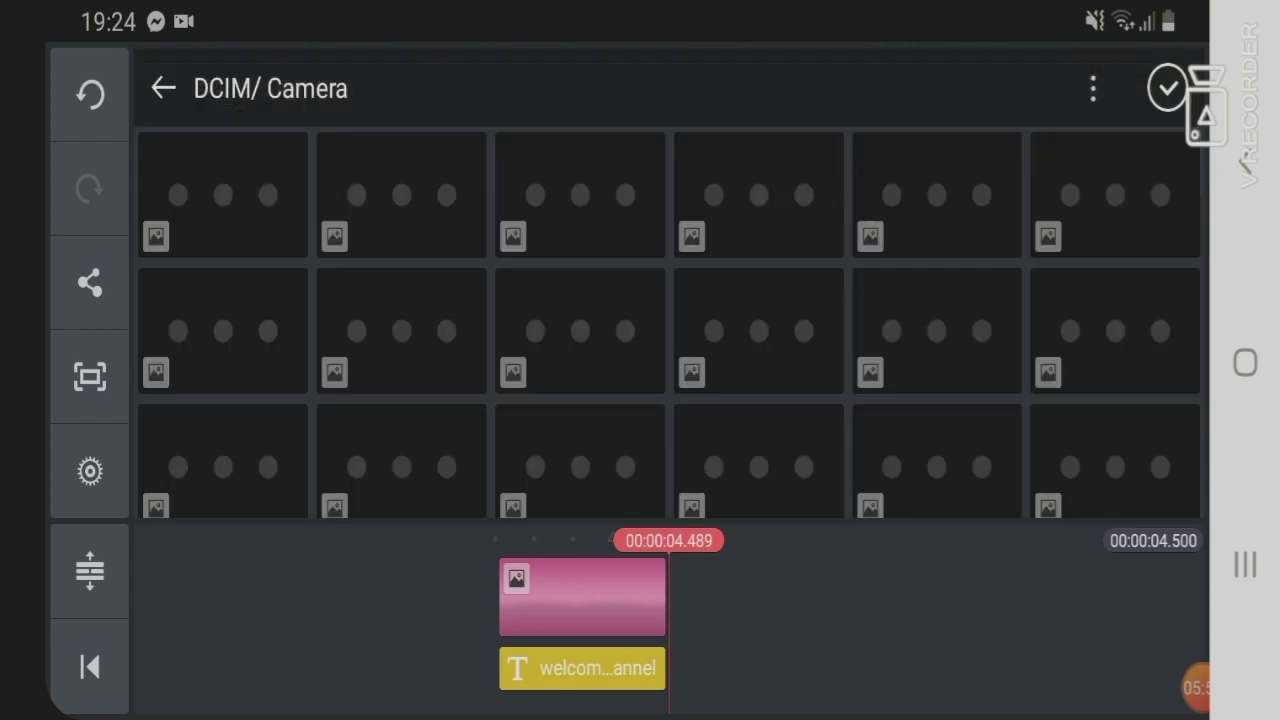
{"action": "scroll", "coordinate": [670, 320], "scroll_direction": "down", "scroll_amount": 5}
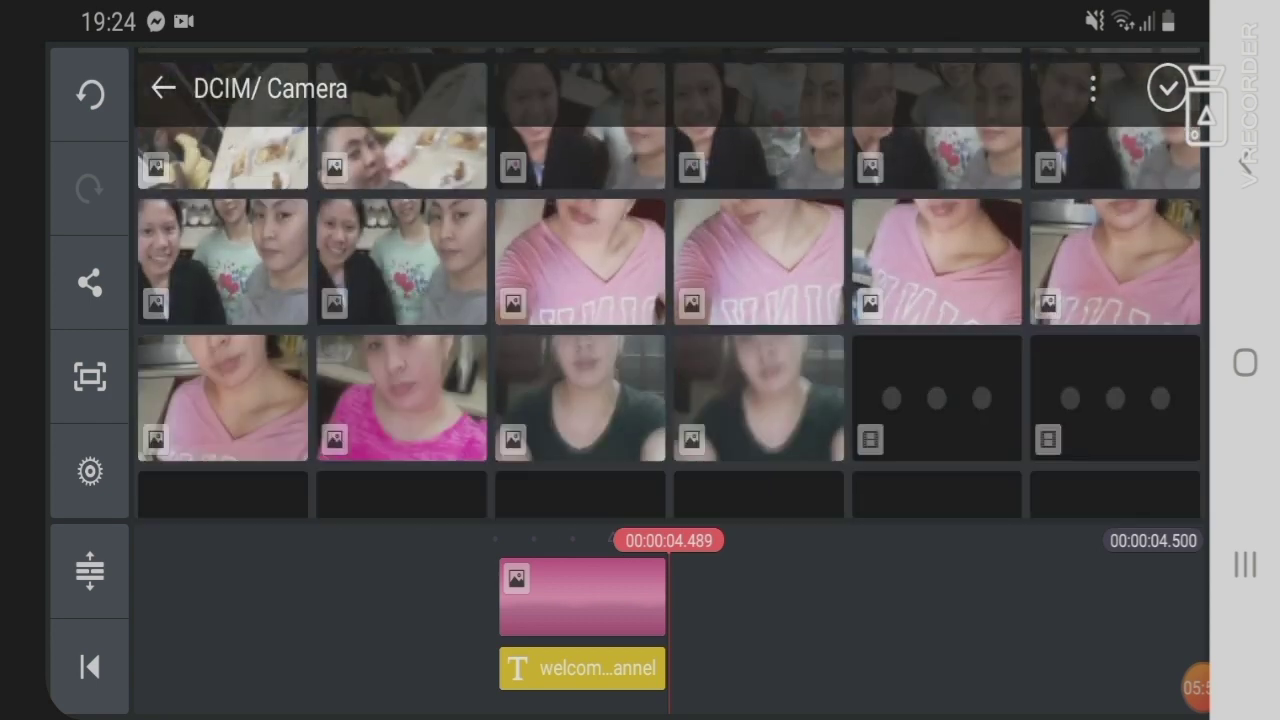
{"action": "scroll", "coordinate": [670, 320], "scroll_direction": "down", "scroll_amount": 2}
{"action": "scroll", "coordinate": [670, 283], "scroll_direction": "down", "scroll_amount": 2}
{"action": "left_click", "coordinate": [163, 88]}
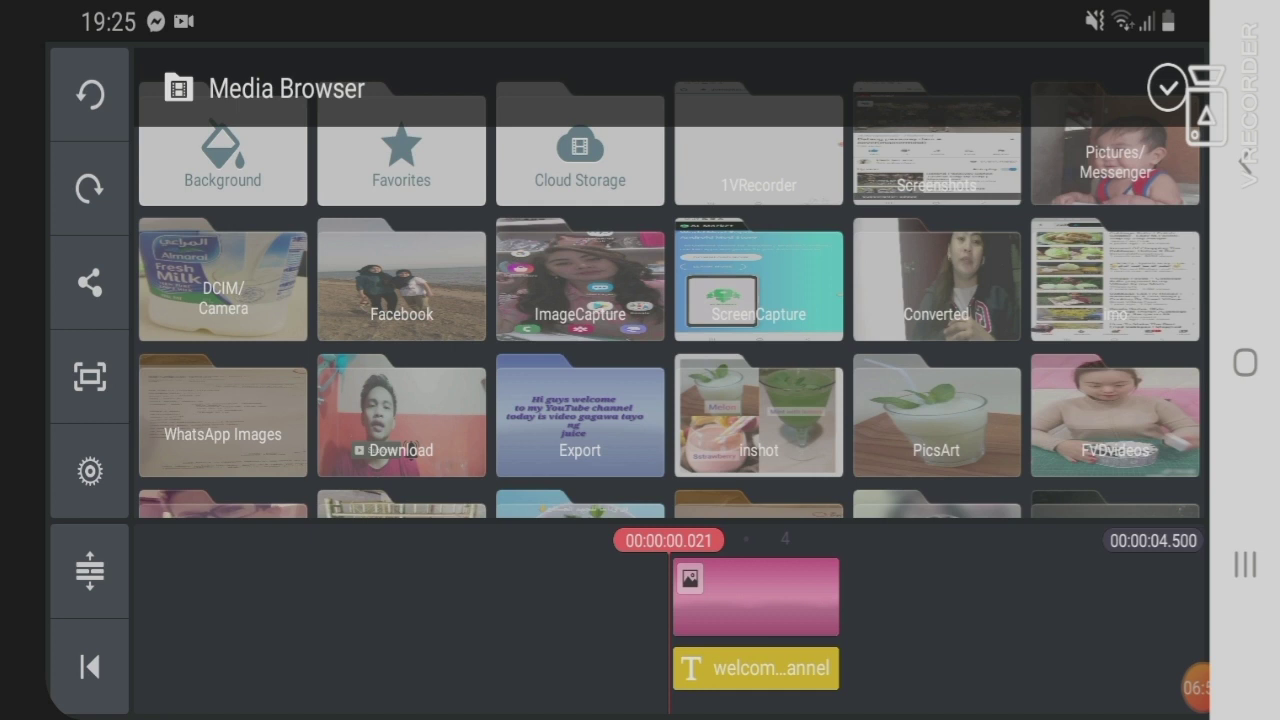
Return to the folder list and open the Export folder of saved videos
{"action": "scroll", "coordinate": [670, 320], "scroll_direction": "up", "scroll_amount": 1}
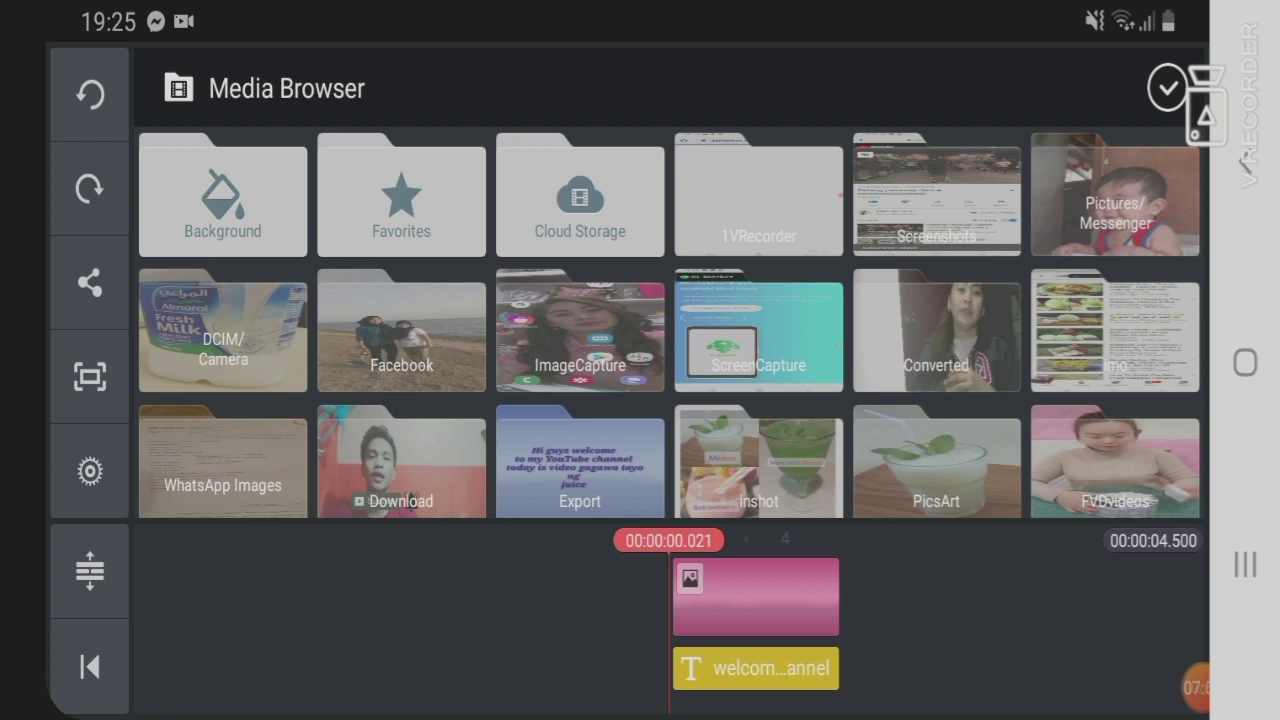
{"action": "scroll", "coordinate": [670, 320], "scroll_direction": "down", "scroll_amount": 2}
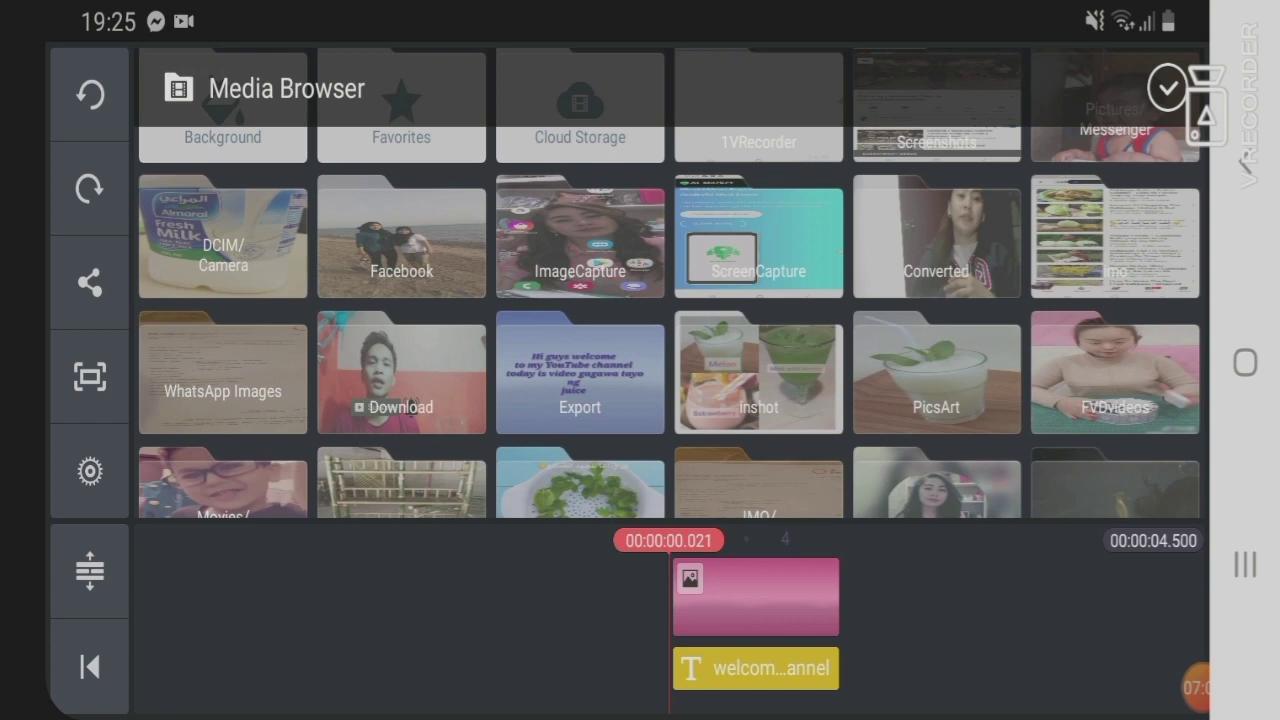
{"action": "scroll", "coordinate": [670, 300], "scroll_direction": "down", "scroll_amount": 2}
{"action": "scroll", "coordinate": [670, 300], "scroll_direction": "down", "scroll_amount": 2}
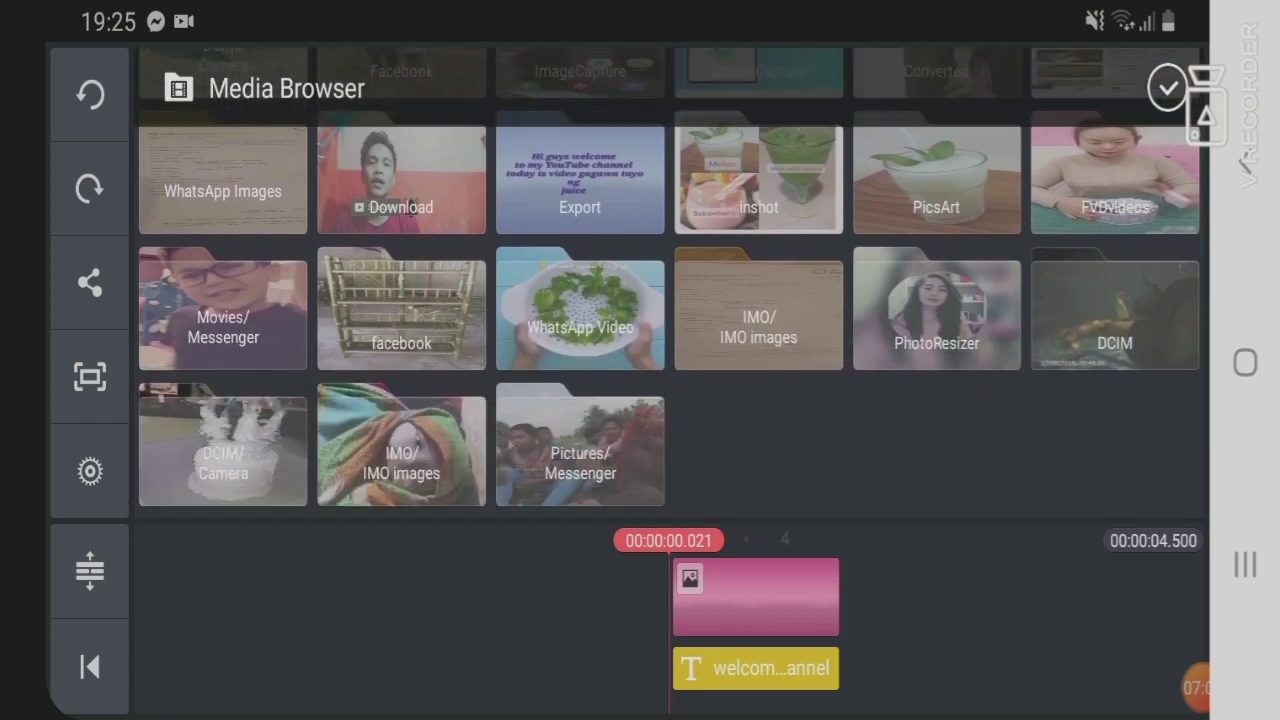
{"action": "scroll", "coordinate": [670, 300], "scroll_direction": "up", "scroll_amount": 2}
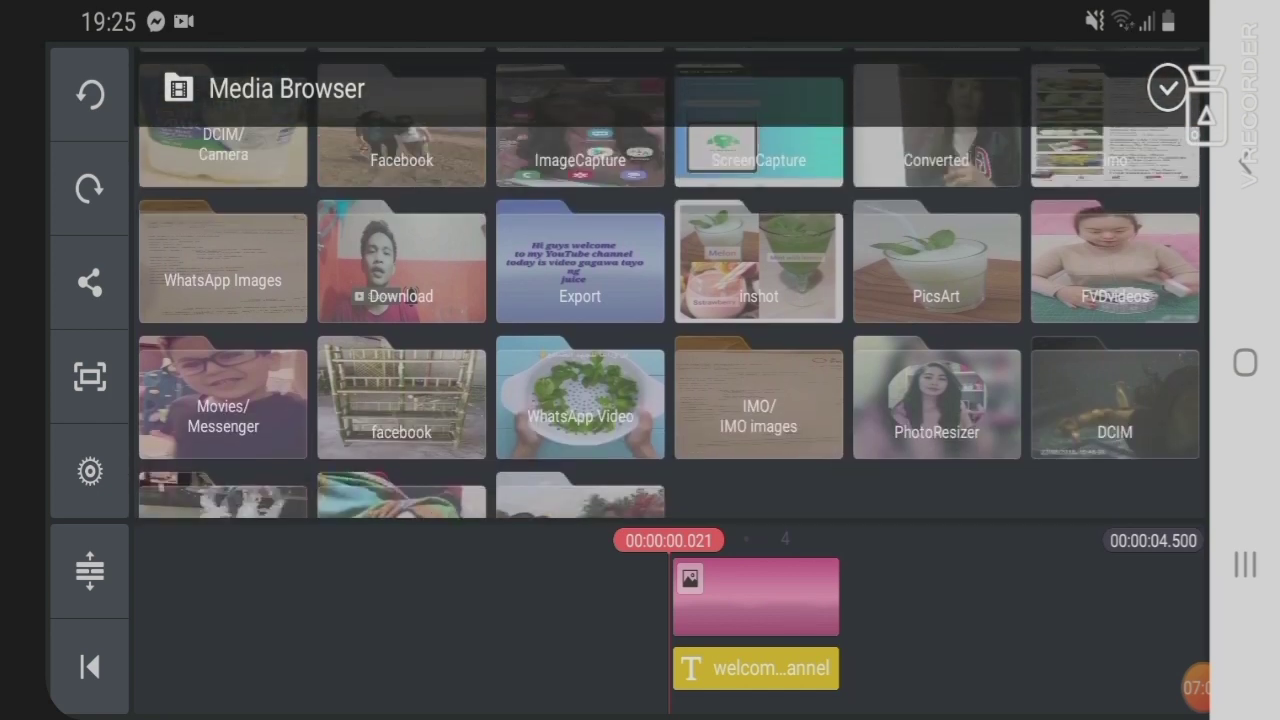
{"action": "scroll", "coordinate": [670, 300], "scroll_direction": "up", "scroll_amount": 2}
{"action": "scroll", "coordinate": [670, 300], "scroll_direction": "up", "scroll_amount": 2}
{"action": "left_click", "coordinate": [580, 455]}
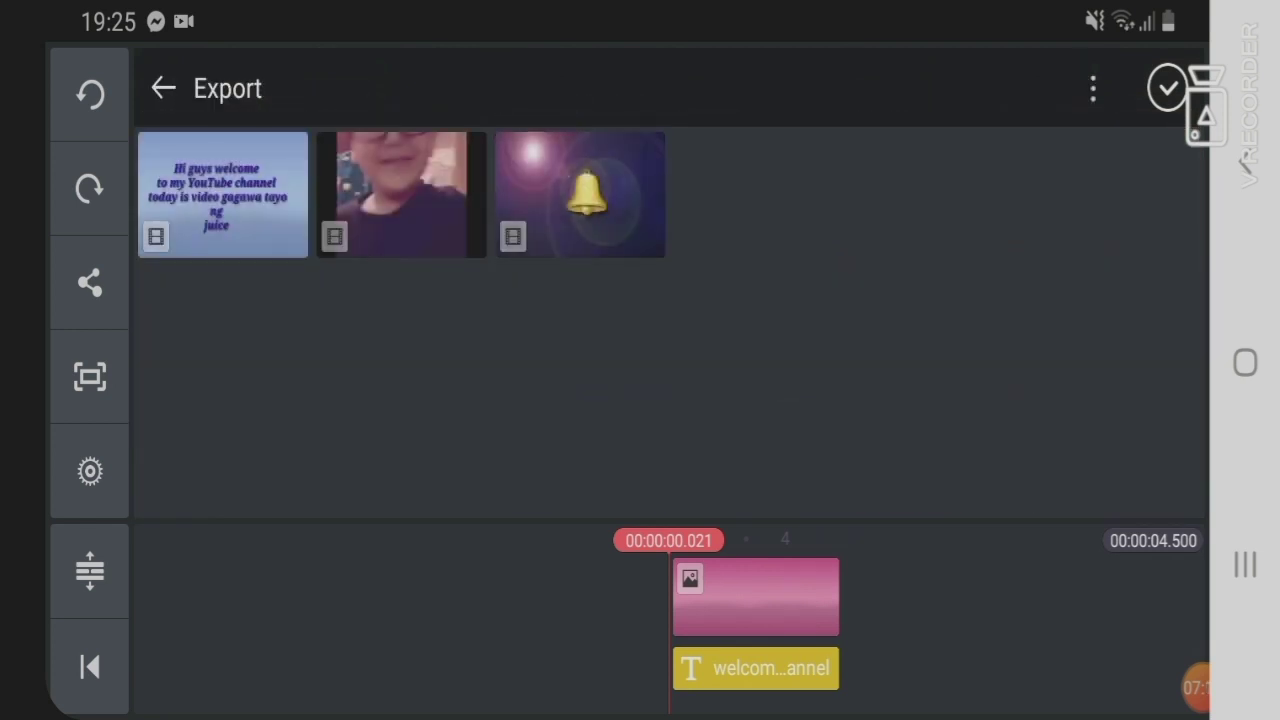
Add the 'Hi guys welcome' juice video from Export and close the media browser
{"action": "left_click", "coordinate": [223, 194]}
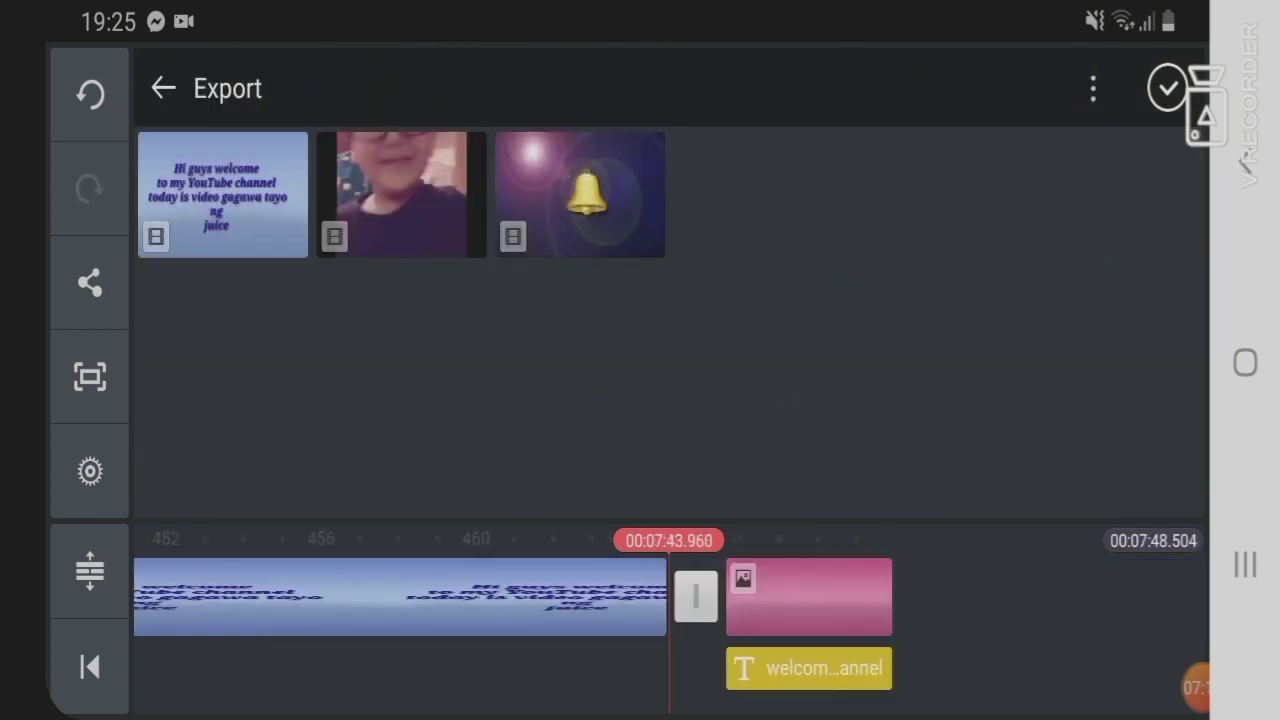
{"action": "scroll", "coordinate": [670, 597], "scroll_direction": "left", "scroll_amount": 5}
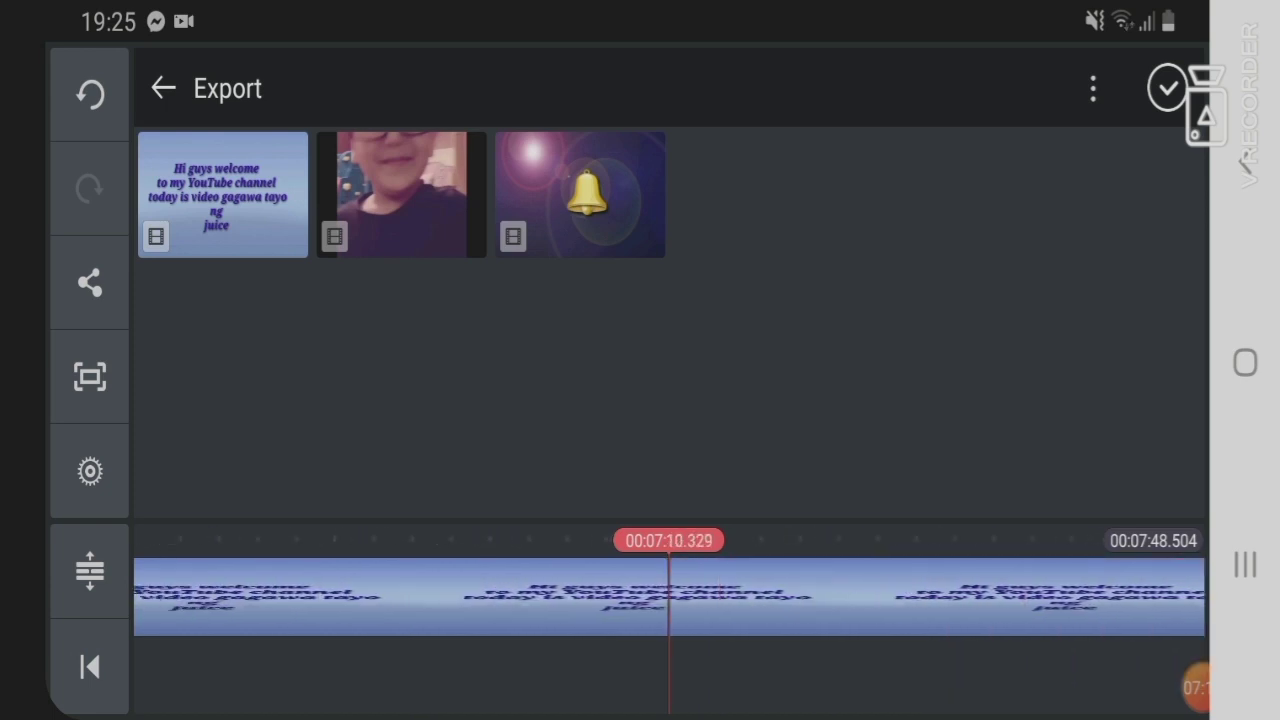
{"action": "scroll", "coordinate": [670, 597], "scroll_direction": "left", "scroll_amount": 5}
{"action": "scroll", "coordinate": [670, 597], "scroll_direction": "left", "scroll_amount": 5}
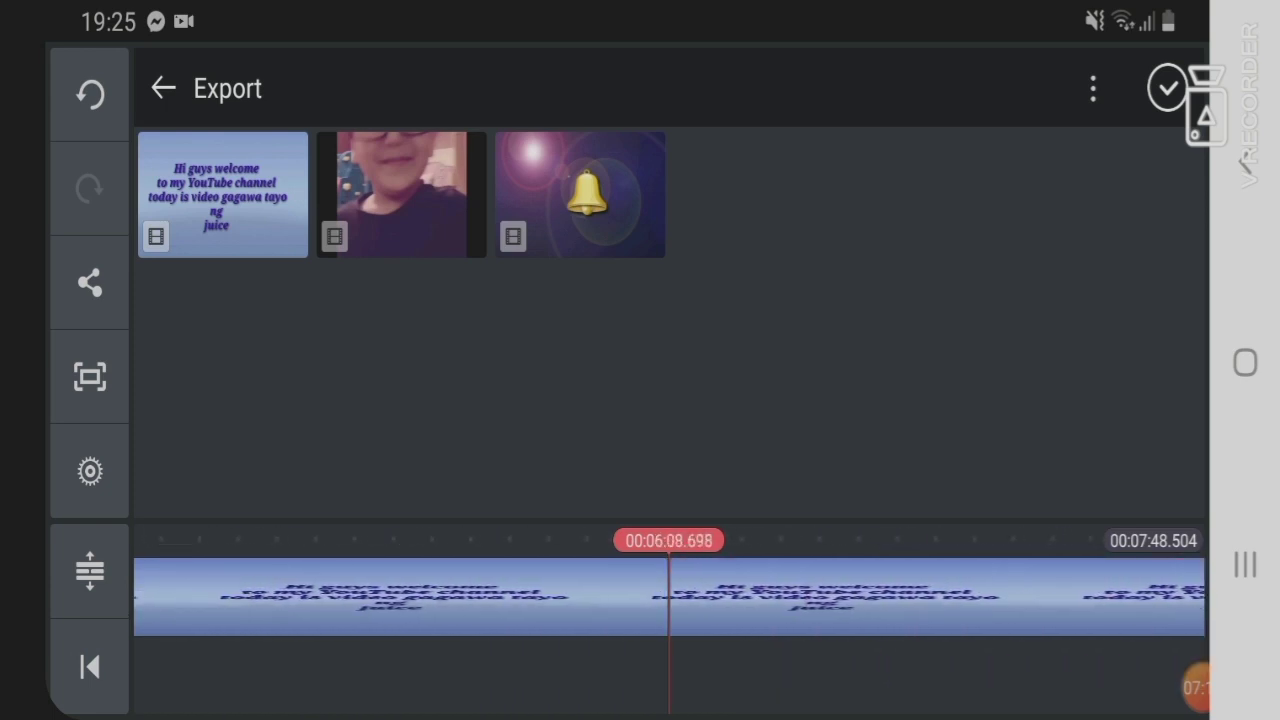
{"action": "left_click", "coordinate": [1167, 88]}
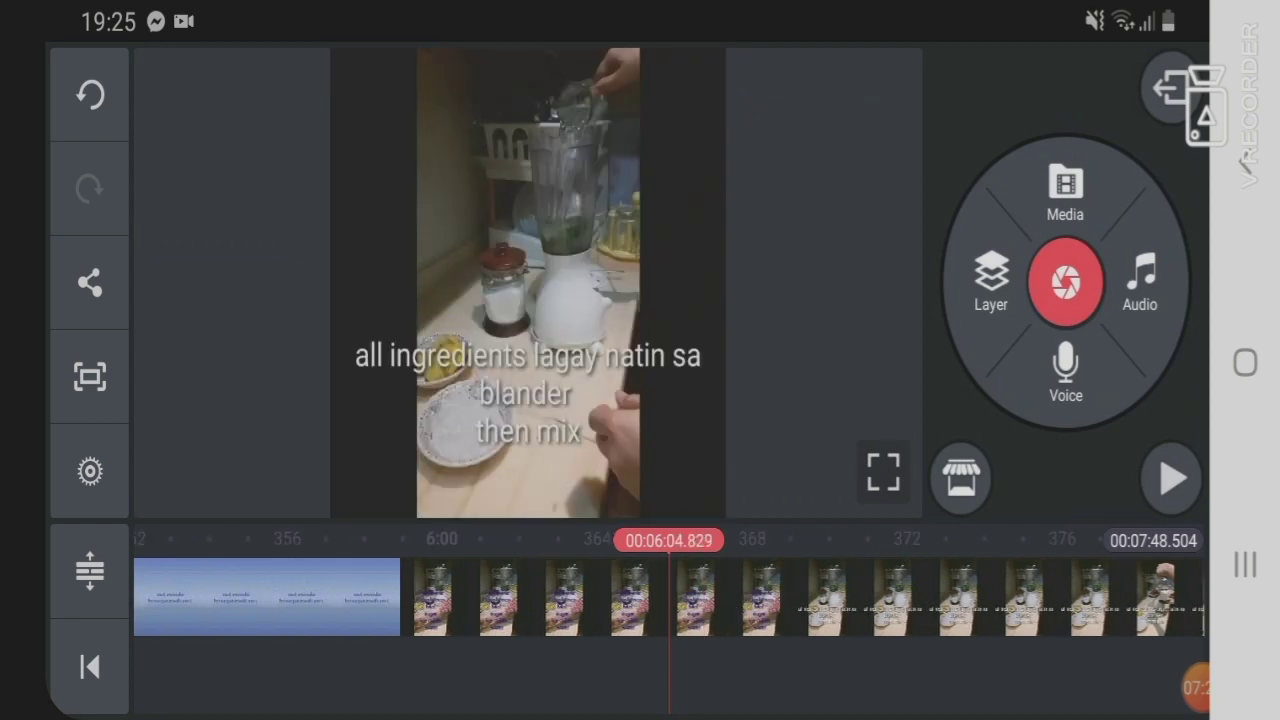
Scroll the timeline back to the start of the project
{"action": "scroll", "coordinate": [670, 597], "scroll_direction": "left", "scroll_amount": 2}
{"action": "scroll", "coordinate": [670, 597], "scroll_direction": "left", "scroll_amount": 5}
{"action": "scroll", "coordinate": [670, 597], "scroll_direction": "left", "scroll_amount": 5}
{"action": "scroll", "coordinate": [670, 597], "scroll_direction": "left", "scroll_amount": 5}
{"action": "scroll", "coordinate": [670, 597], "scroll_direction": "left", "scroll_amount": 3}
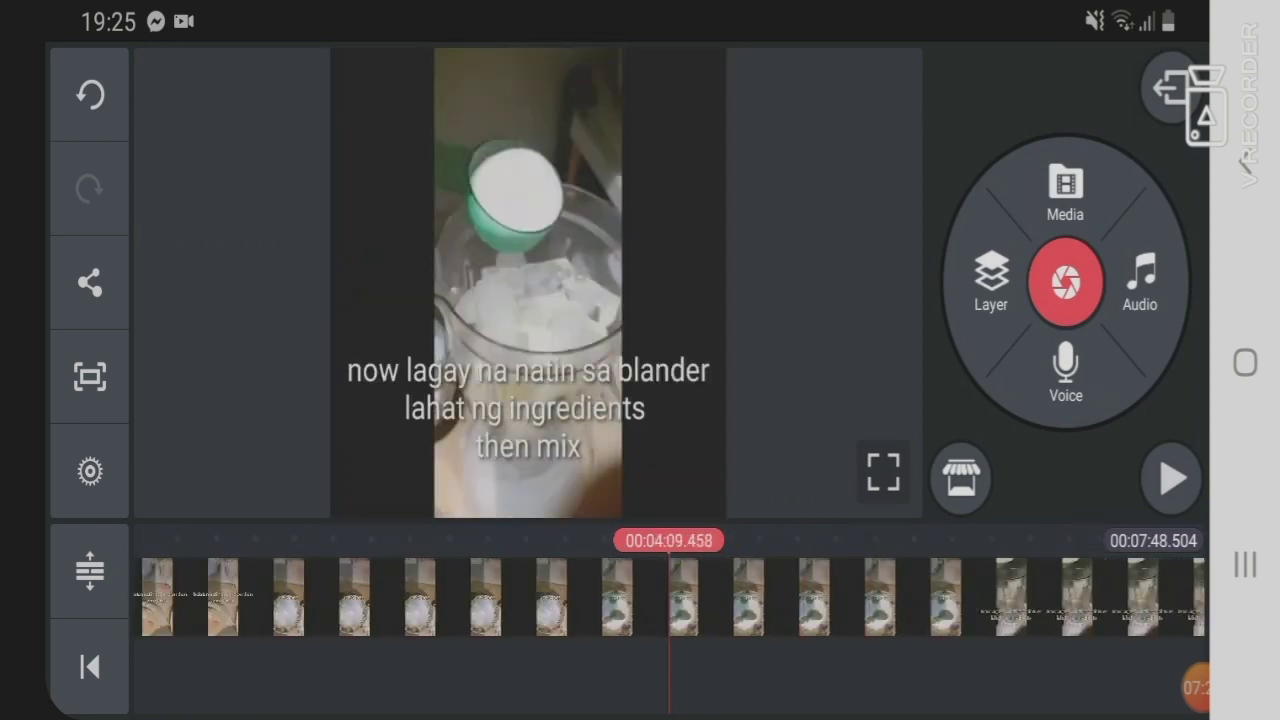
{"action": "scroll", "coordinate": [670, 597], "scroll_direction": "left", "scroll_amount": 5}
{"action": "scroll", "coordinate": [670, 597], "scroll_direction": "left", "scroll_amount": 5}
{"action": "scroll", "coordinate": [670, 597], "scroll_direction": "left", "scroll_amount": 5}
{"action": "scroll", "coordinate": [670, 597], "scroll_direction": "left", "scroll_amount": 5}
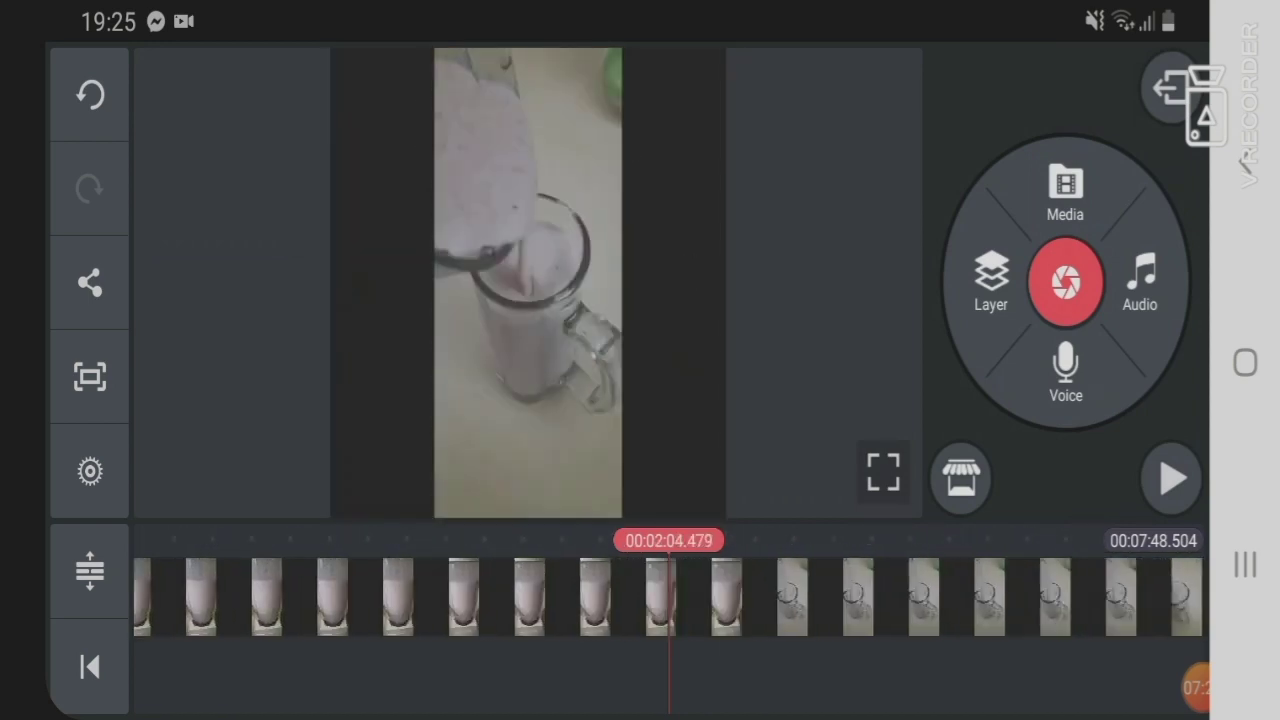
{"action": "scroll", "coordinate": [670, 597], "scroll_direction": "left", "scroll_amount": 5}
{"action": "scroll", "coordinate": [670, 597], "scroll_direction": "left", "scroll_amount": 5}
{"action": "scroll", "coordinate": [670, 597], "scroll_direction": "left", "scroll_amount": 5}
{"action": "scroll", "coordinate": [670, 597], "scroll_direction": "left", "scroll_amount": 5}
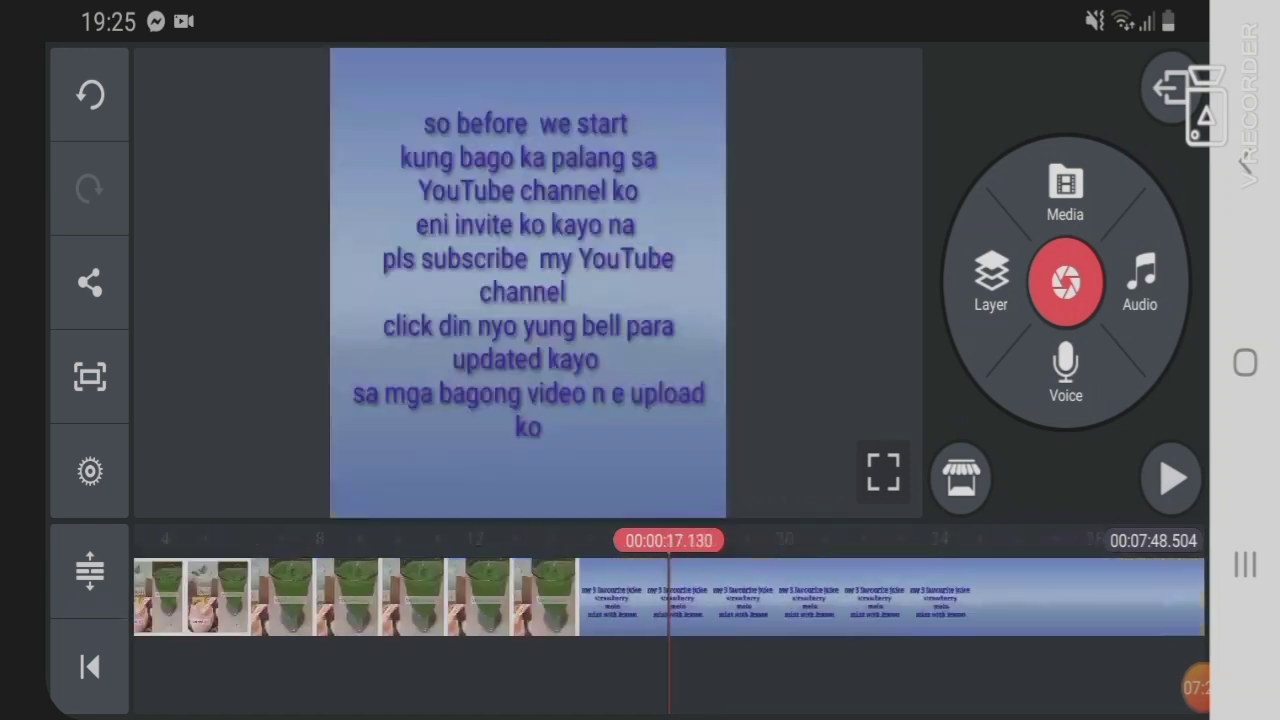
{"action": "scroll", "coordinate": [670, 597], "scroll_direction": "left", "scroll_amount": 5}
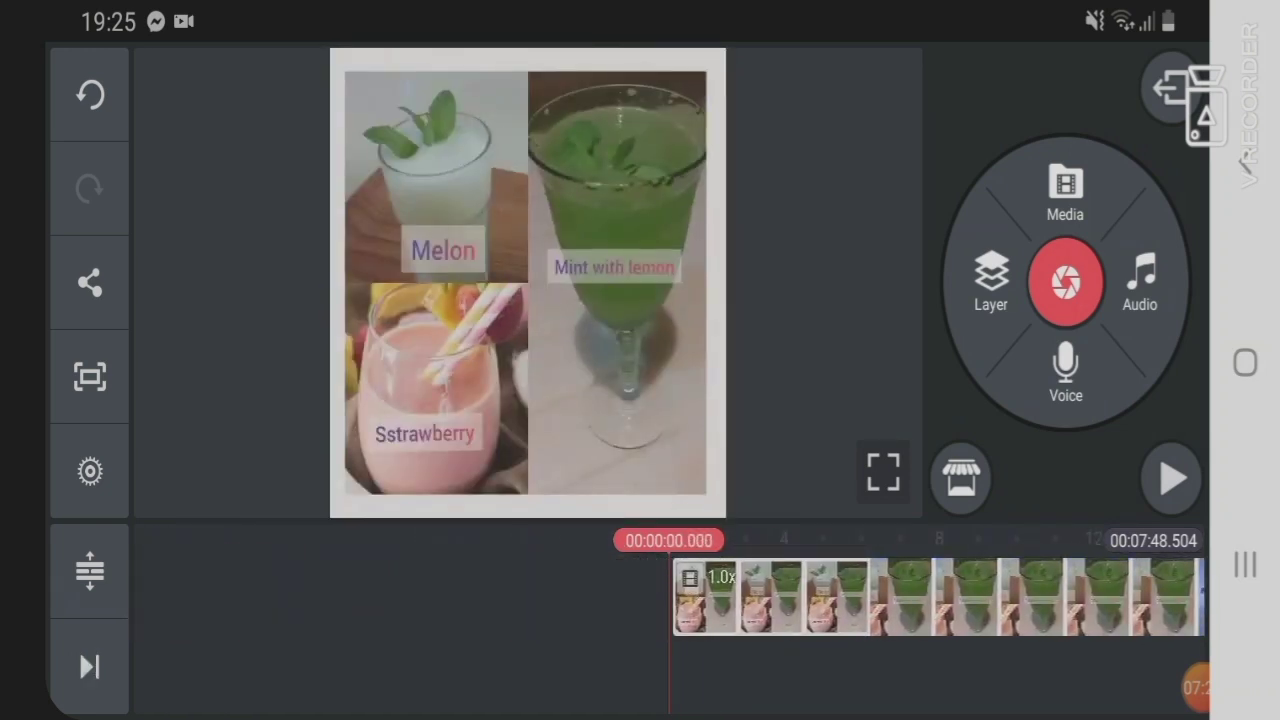
Preview the juice video's first three seconds, then select and deselect the clip
{"action": "left_click", "coordinate": [1172, 478]}
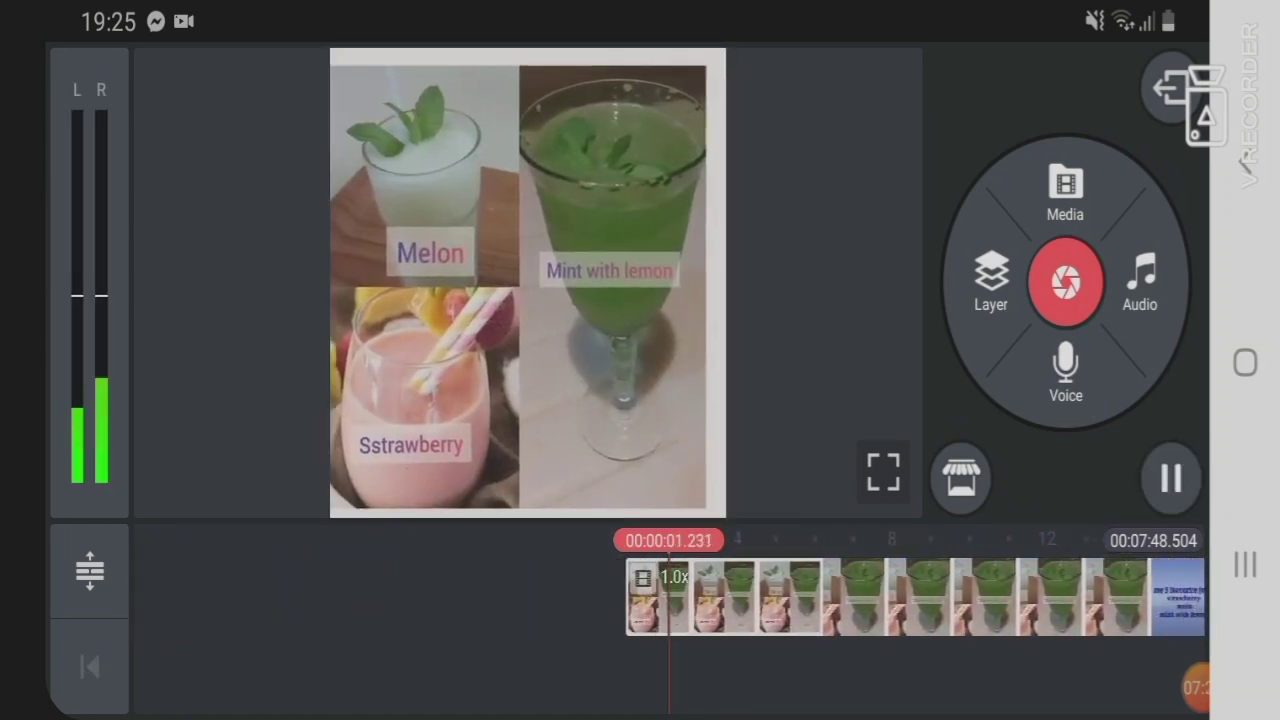
{"action": "left_click", "coordinate": [1171, 478]}
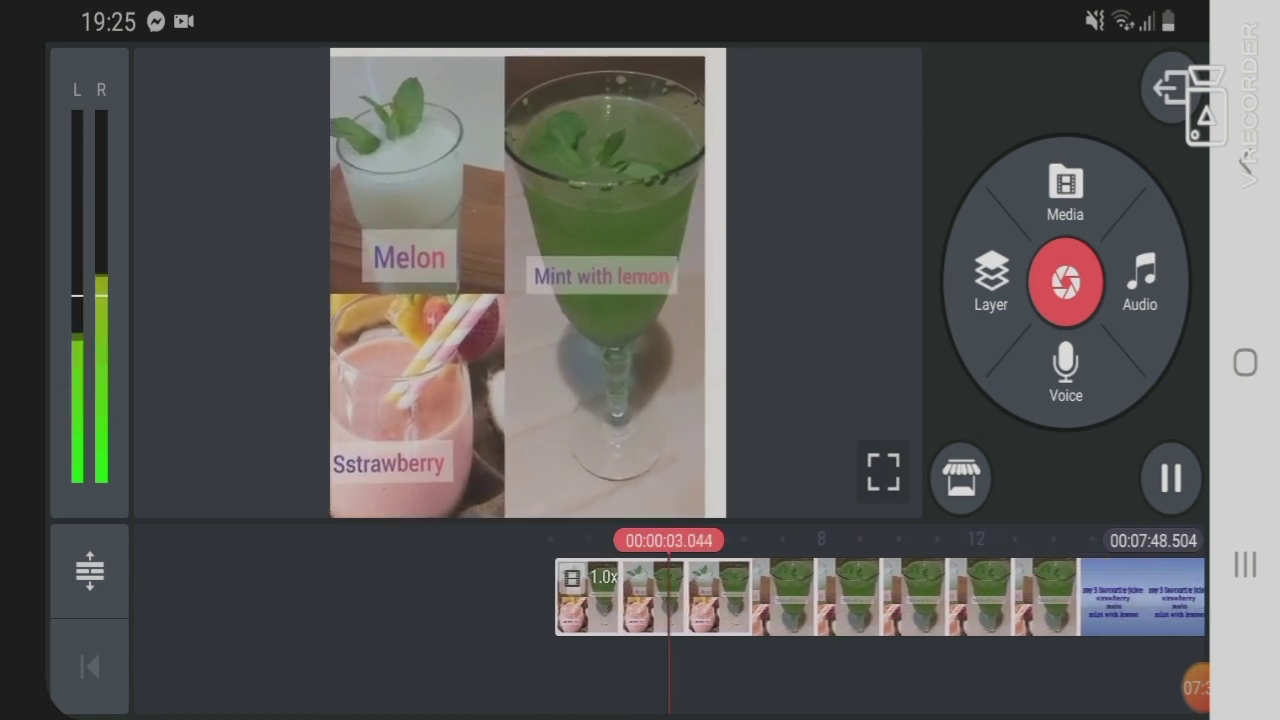
{"action": "left_click", "coordinate": [700, 597]}
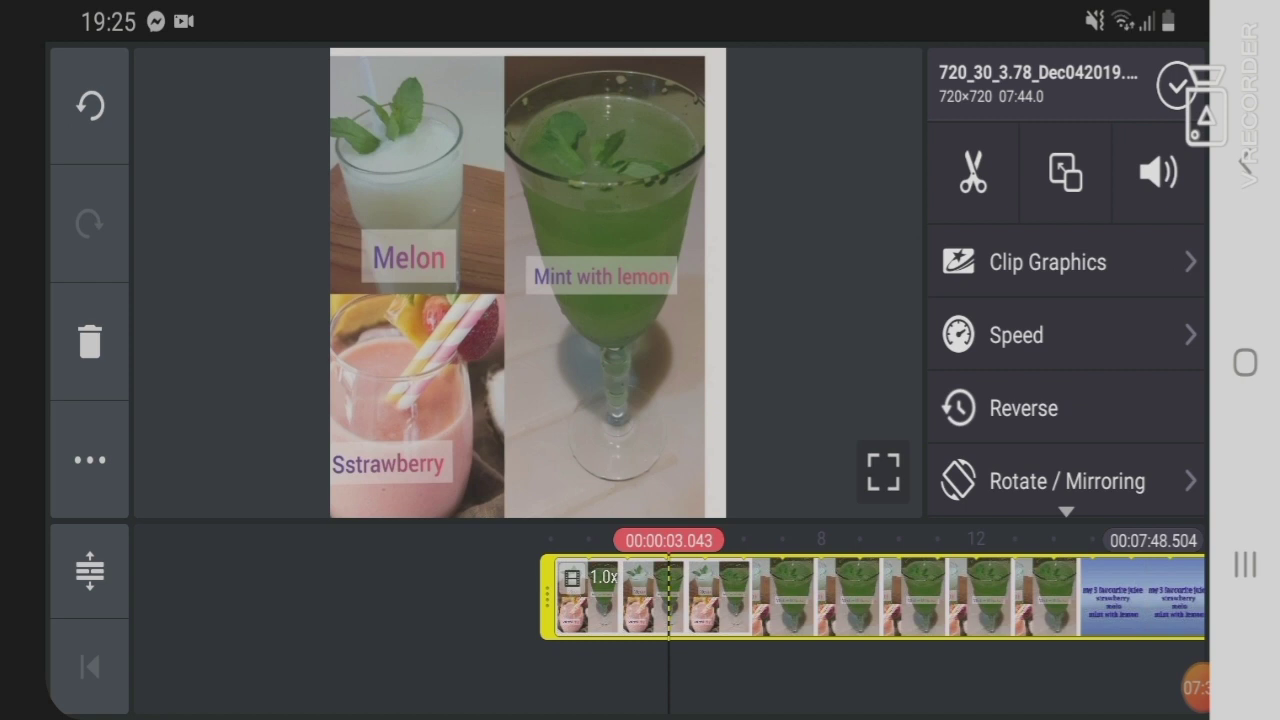
{"action": "left_click", "coordinate": [1177, 85]}
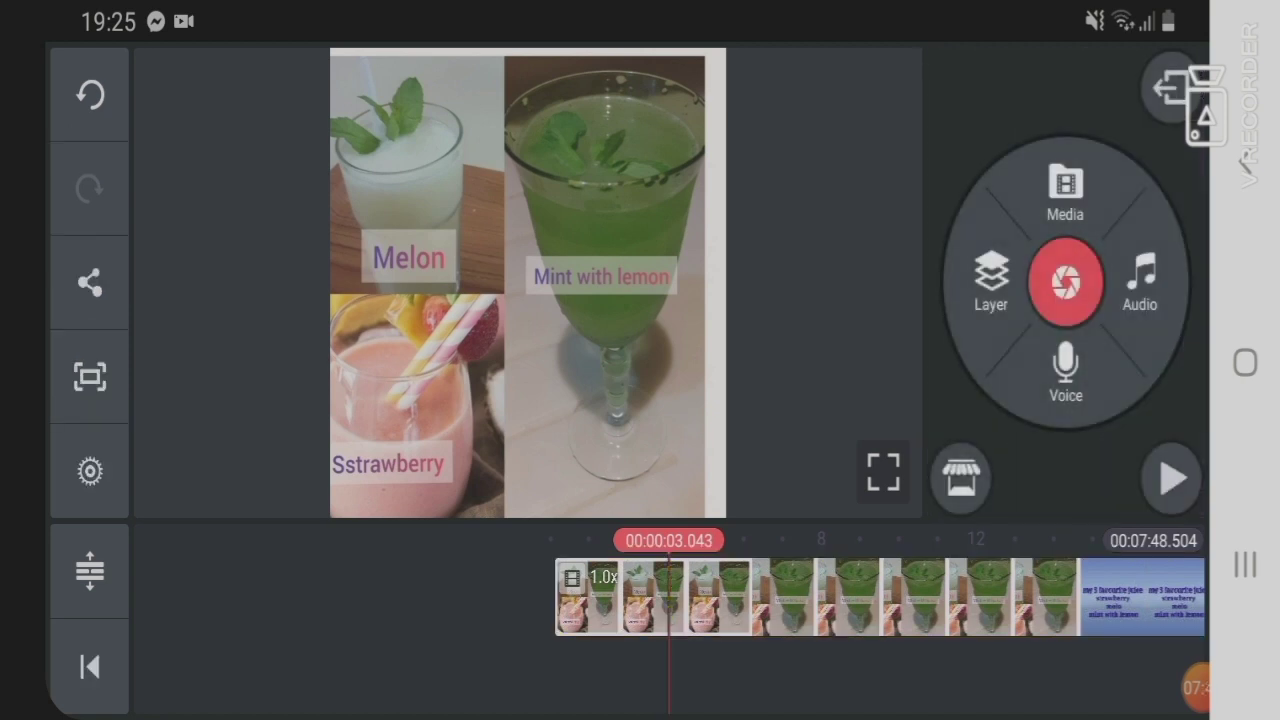